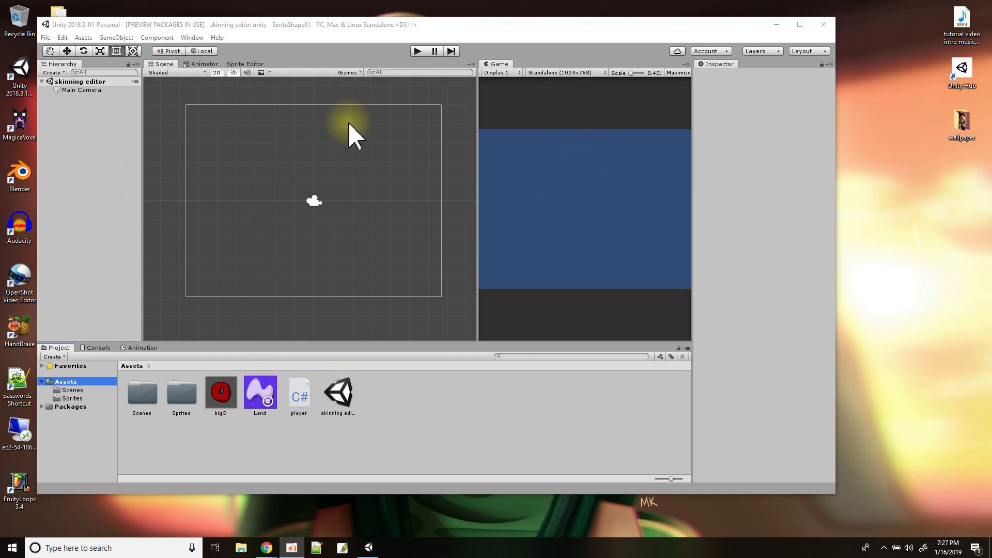
Check the project's Packages folder for the 2D Animation package and view its contents.
{"action": "left_click", "coordinate": [42, 406]}
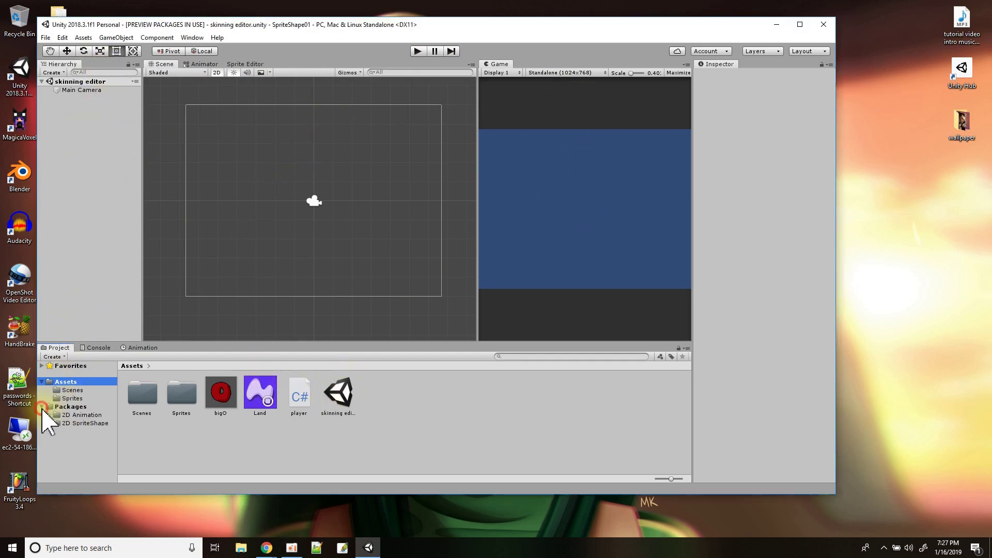
{"action": "left_click", "coordinate": [69, 416]}
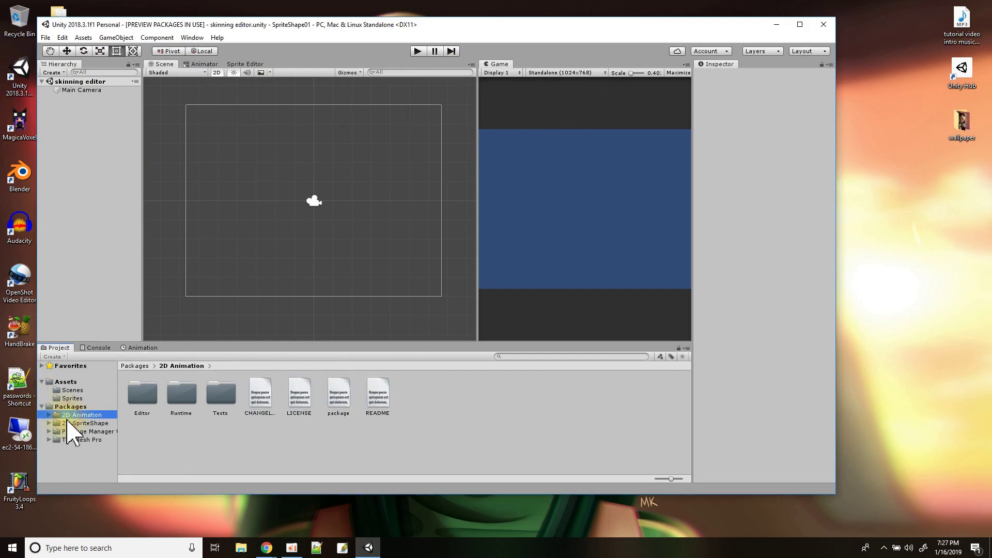
{"action": "left_click", "coordinate": [42, 407]}
Review the 2D Animation and 2D IK entries and the preview packages option in the Package Manager.
{"action": "left_click", "coordinate": [187, 37]}
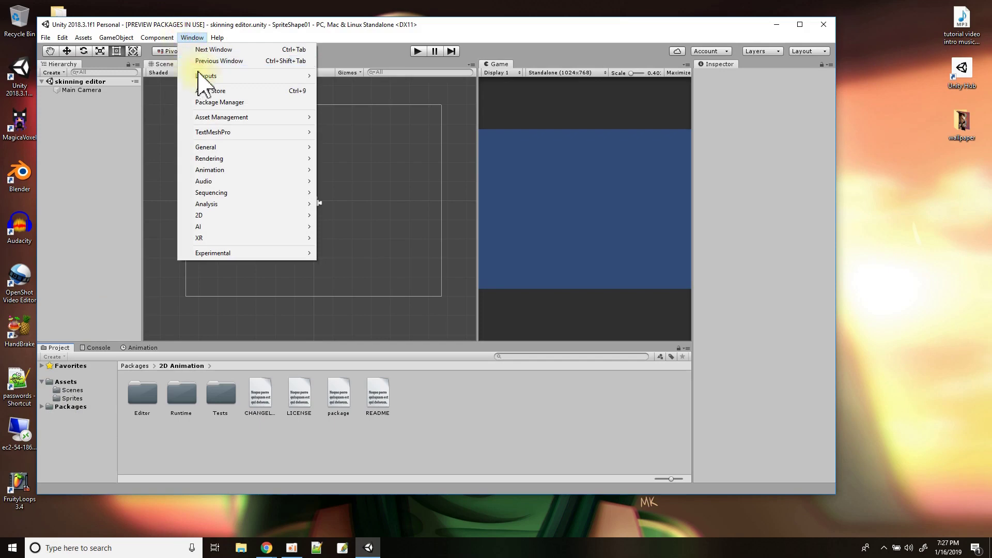
{"action": "left_click", "coordinate": [211, 103]}
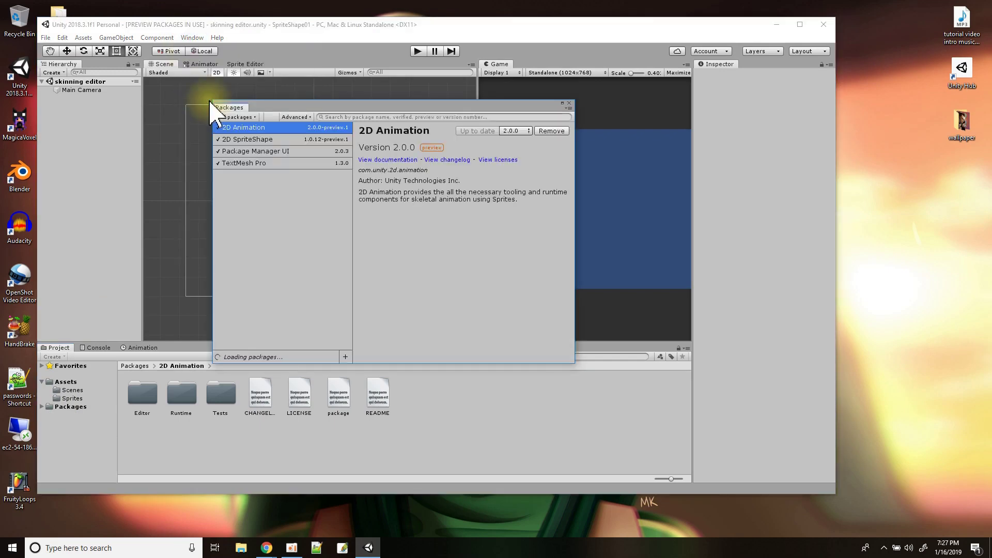
{"action": "left_click", "coordinate": [223, 130]}
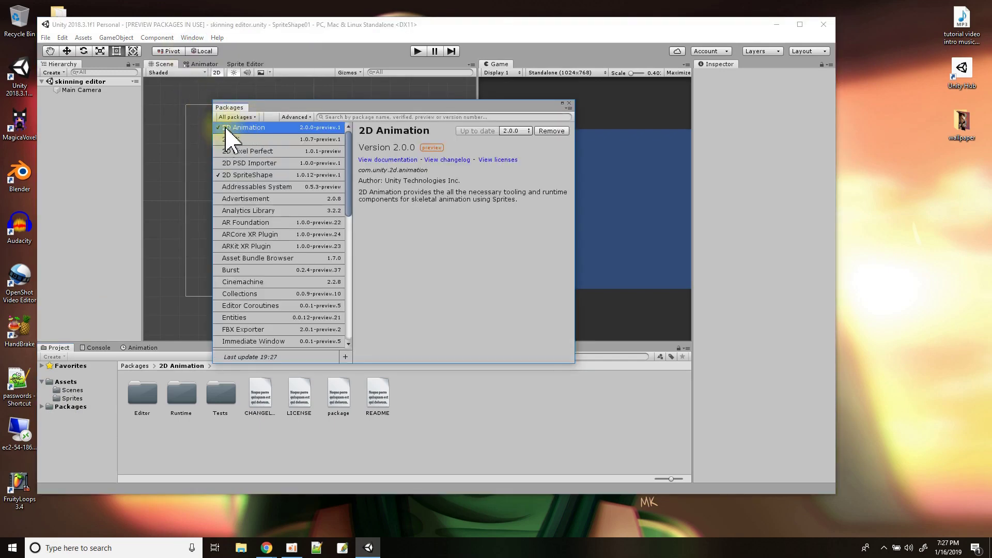
{"action": "left_click", "coordinate": [297, 117]}
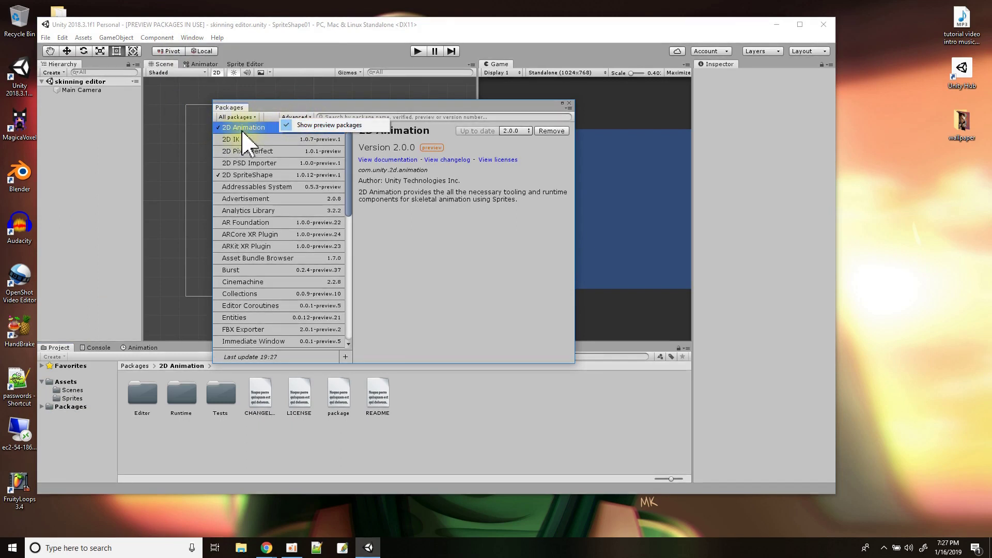
{"action": "left_click", "coordinate": [373, 109]}
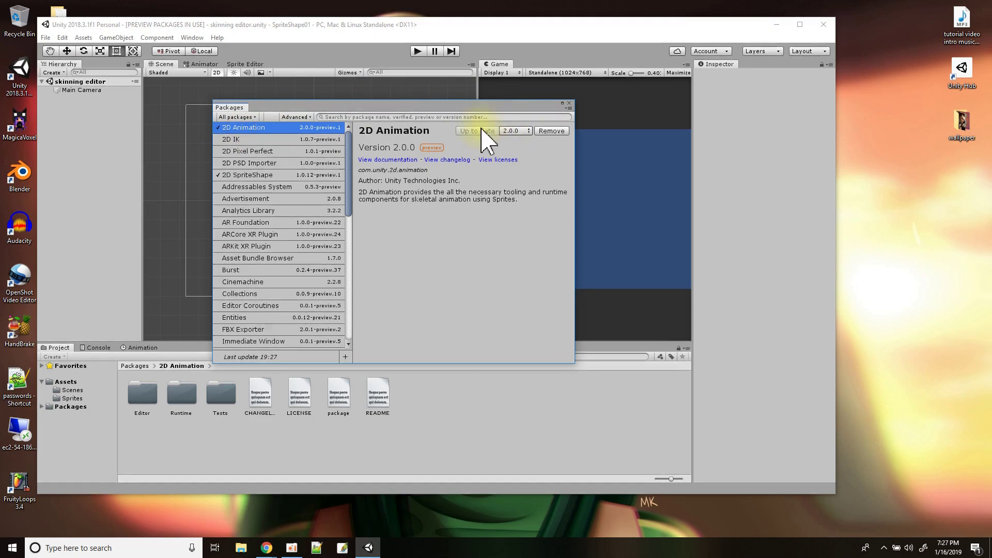
{"action": "left_click", "coordinate": [233, 140]}
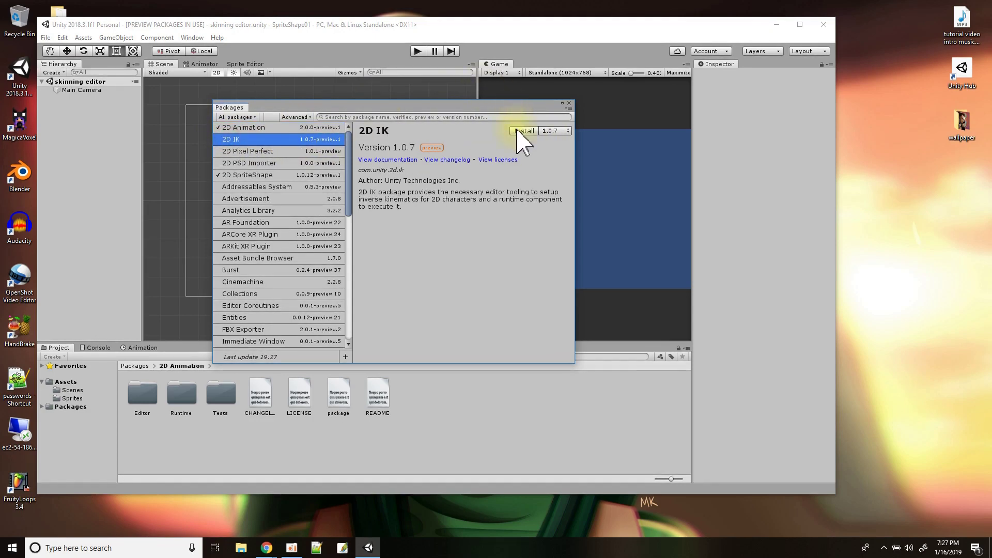
{"action": "left_click", "coordinate": [260, 127]}
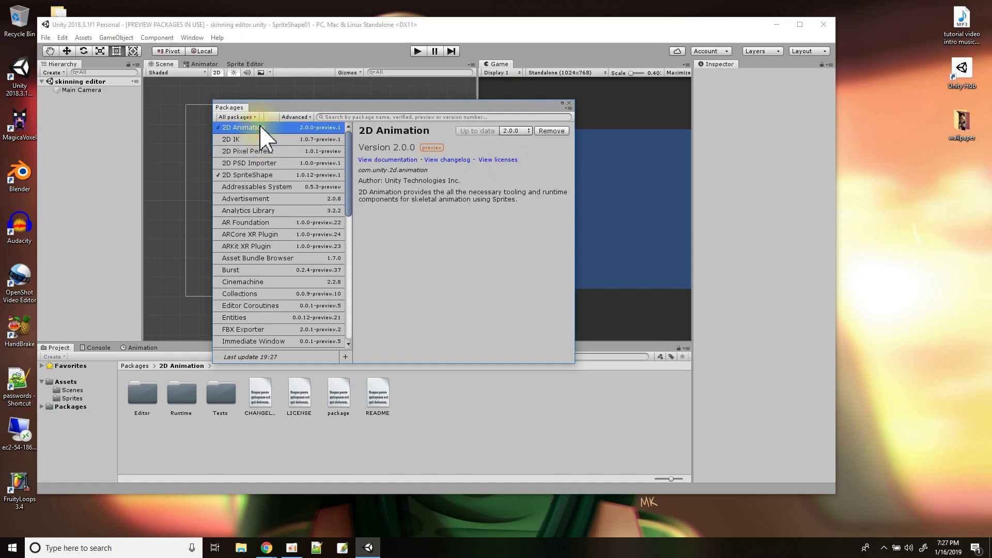
{"action": "left_click", "coordinate": [570, 104]}
Recheck 2D Animation in the project's Packages folder, then return to the Assets folder.
{"action": "left_click", "coordinate": [42, 407]}
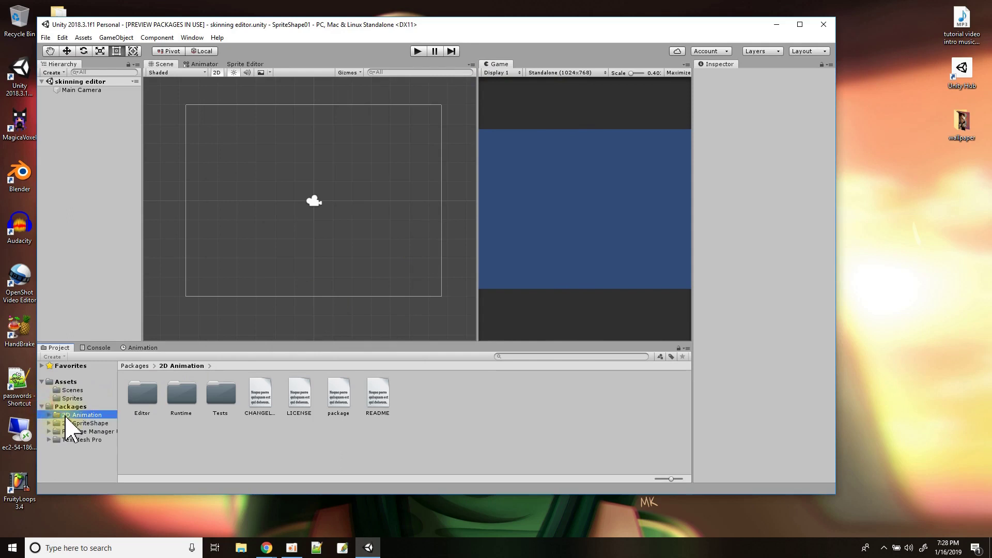
{"action": "left_click", "coordinate": [42, 407]}
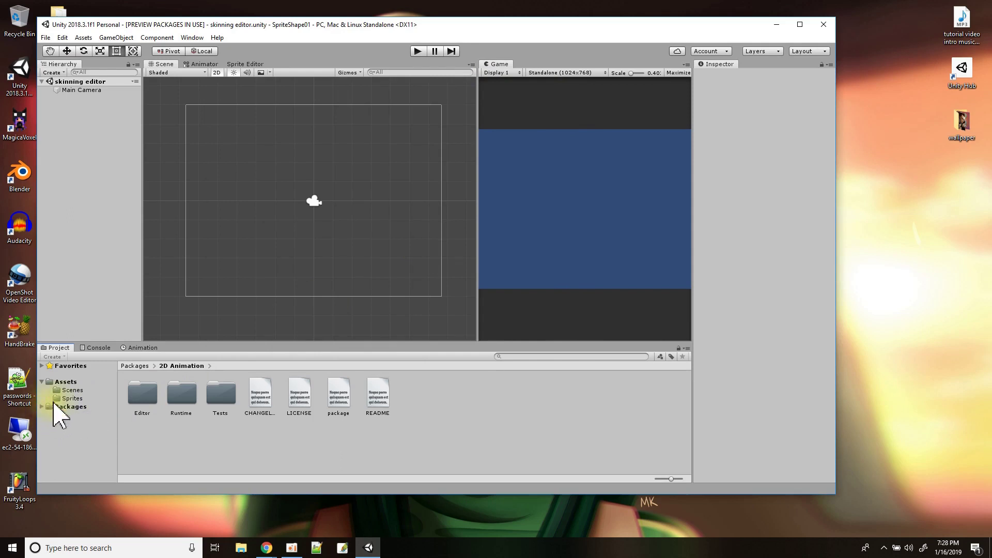
{"action": "left_click", "coordinate": [65, 382]}
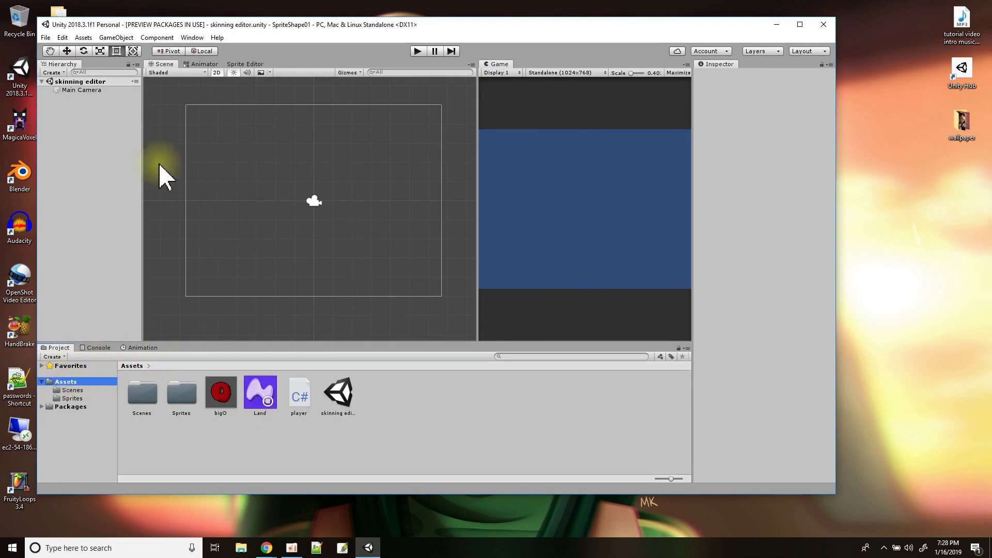
Move the editor window aside and open the unity folder on the desktop.
{"action": "left_click_drag", "start_coordinate": [167, 24], "coordinate": [209, 29]}
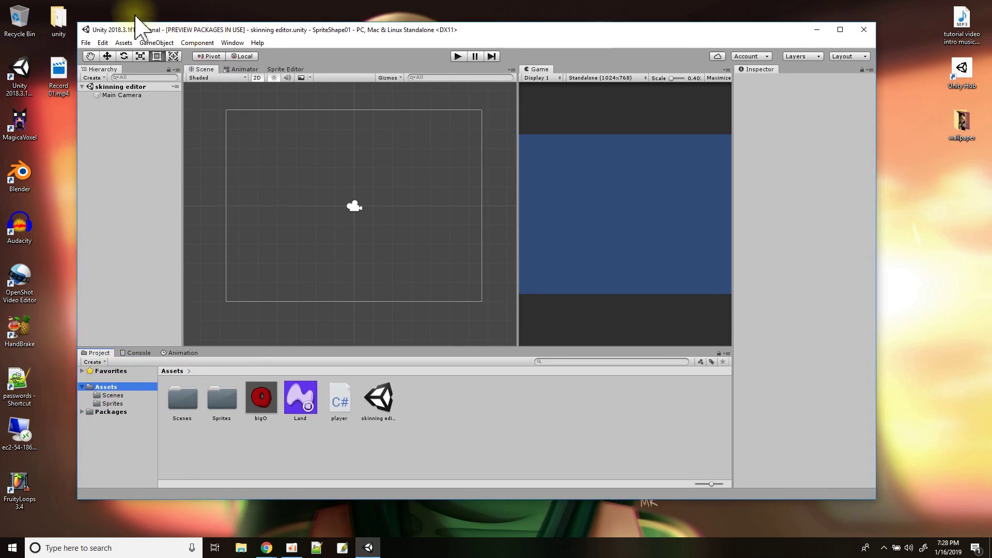
{"action": "double_click", "coordinate": [58, 21]}
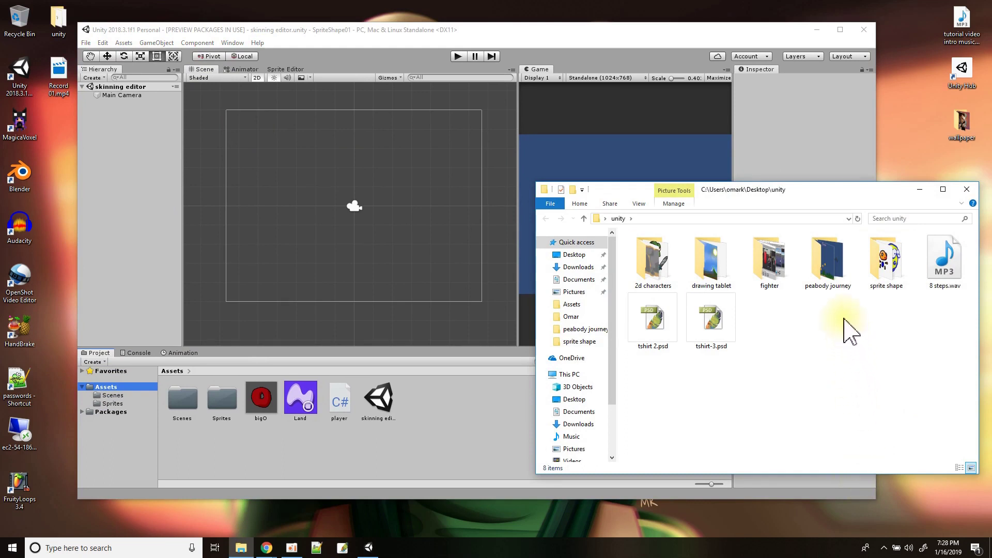
{"action": "double_click", "coordinate": [885, 256]}
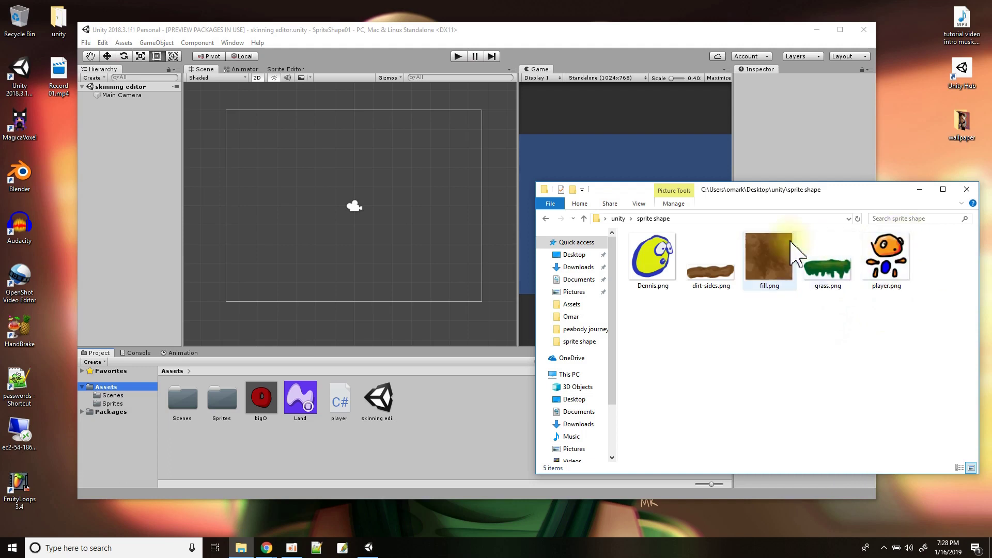
{"action": "left_click", "coordinate": [618, 219]}
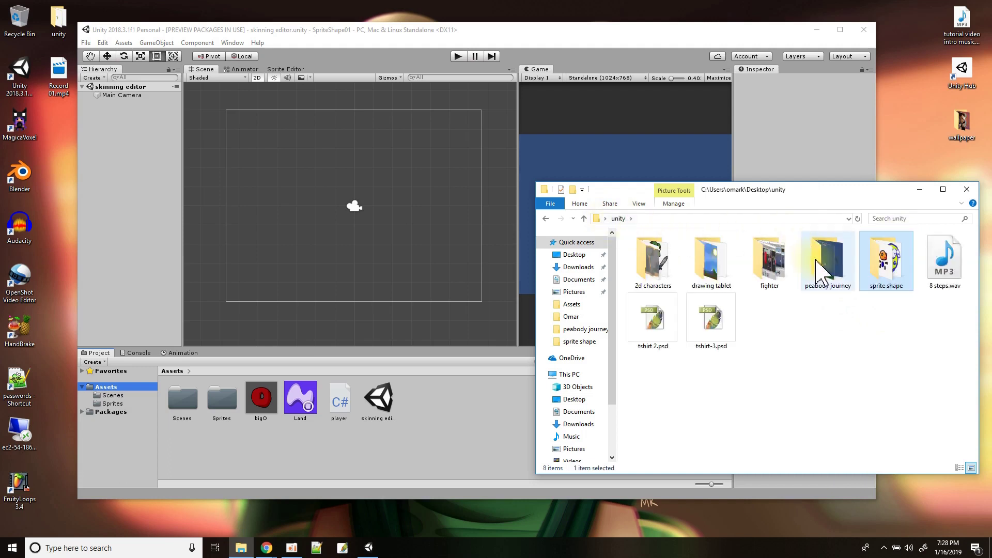
{"action": "left_click", "coordinate": [822, 264]}
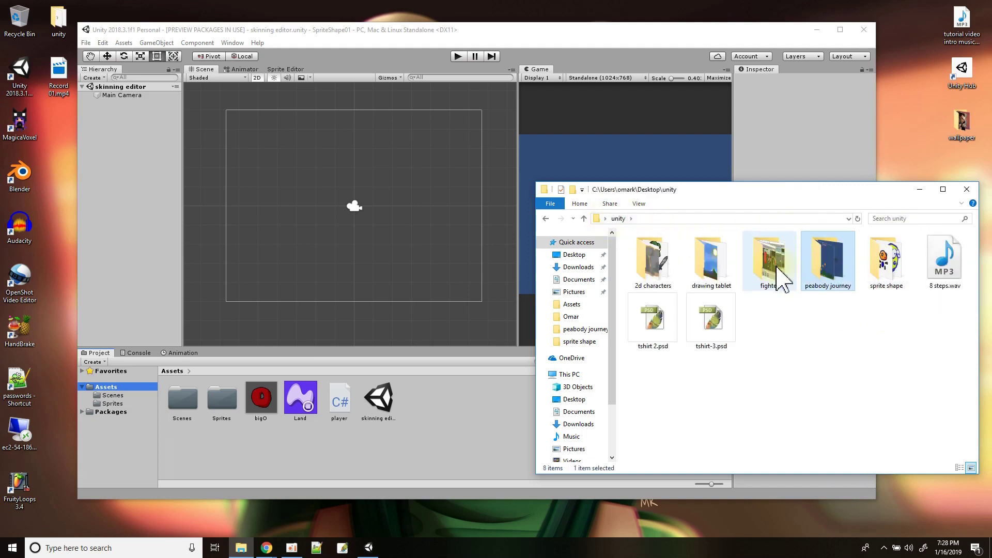
Import doll1.png from the drawing tablet folder into the project's Assets folder and close the file window.
{"action": "double_click", "coordinate": [712, 277]}
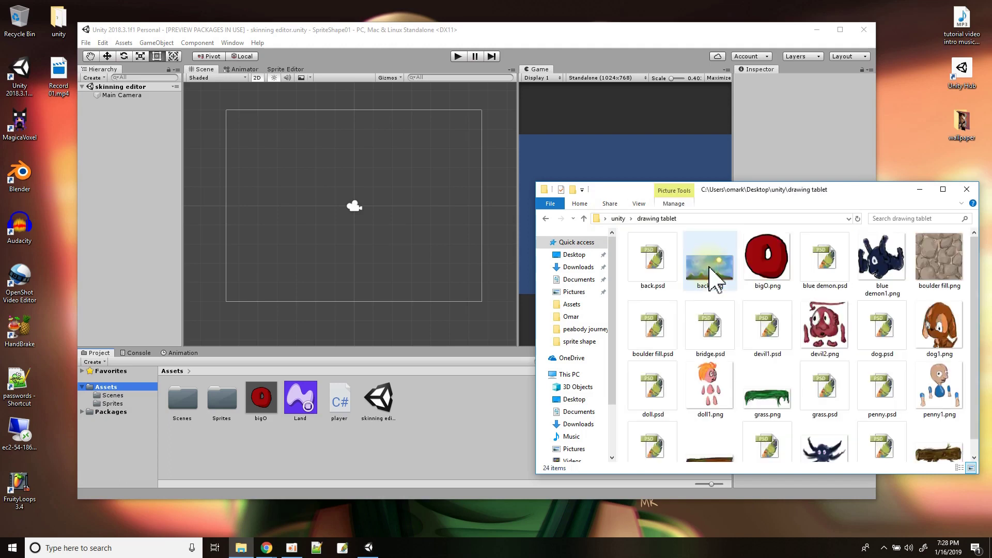
{"action": "scroll", "coordinate": [930, 343], "scroll_direction": "down", "scroll_amount": 1}
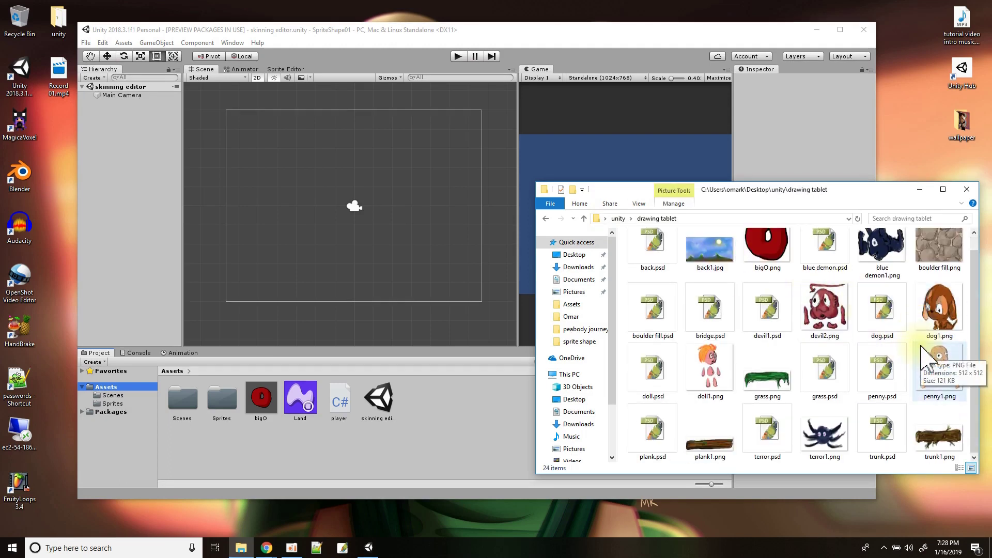
{"action": "left_click_drag", "start_coordinate": [710, 372], "coordinate": [431, 417]}
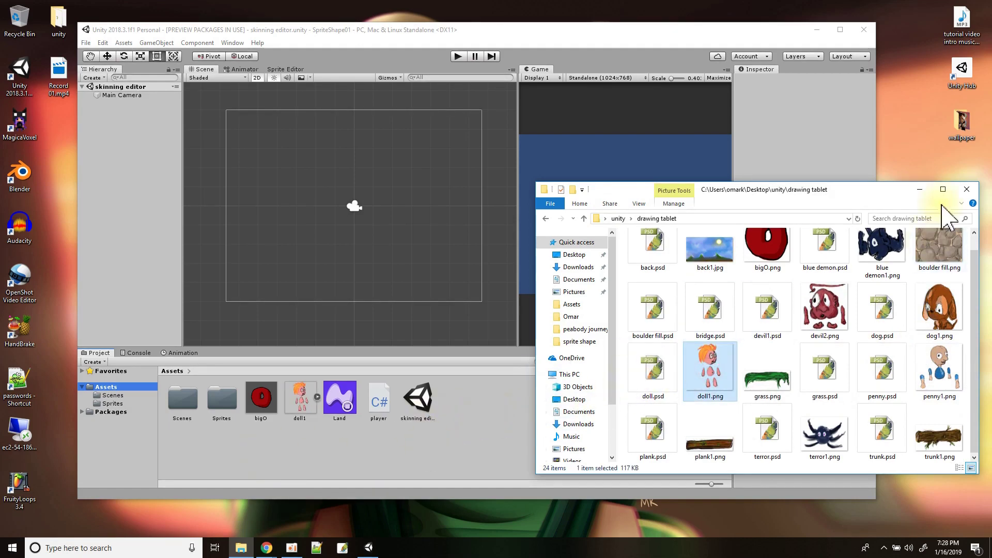
{"action": "left_click", "coordinate": [967, 189]}
Open the doll1 sprite in the Sprite Editor using the Skinning Editor mode.
{"action": "left_click", "coordinate": [304, 405]}
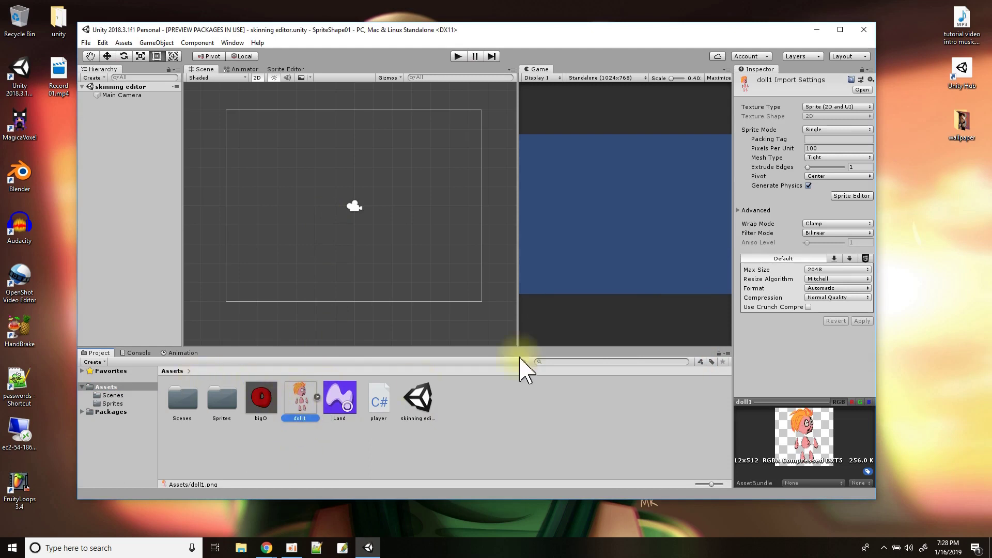
{"action": "left_click", "coordinate": [855, 197]}
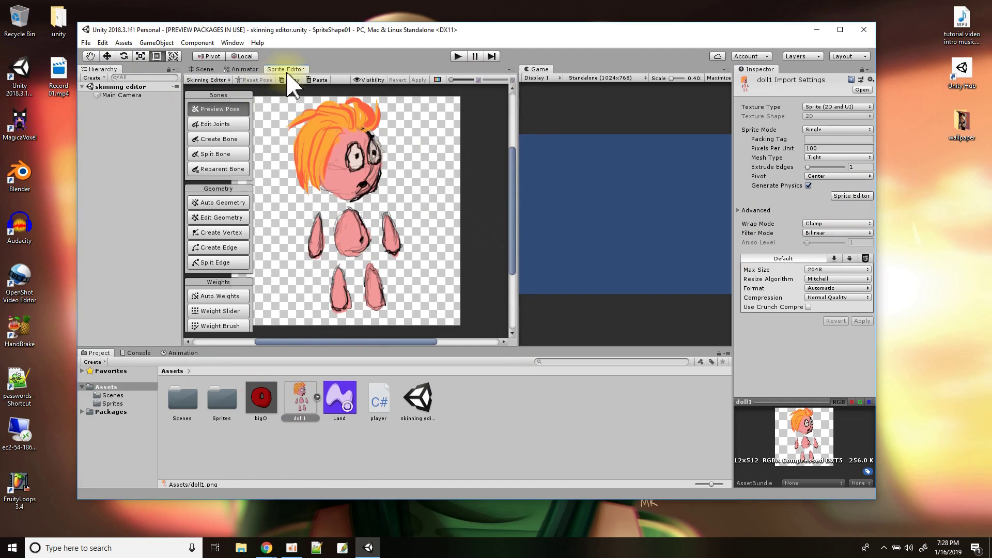
{"action": "left_click", "coordinate": [202, 80]}
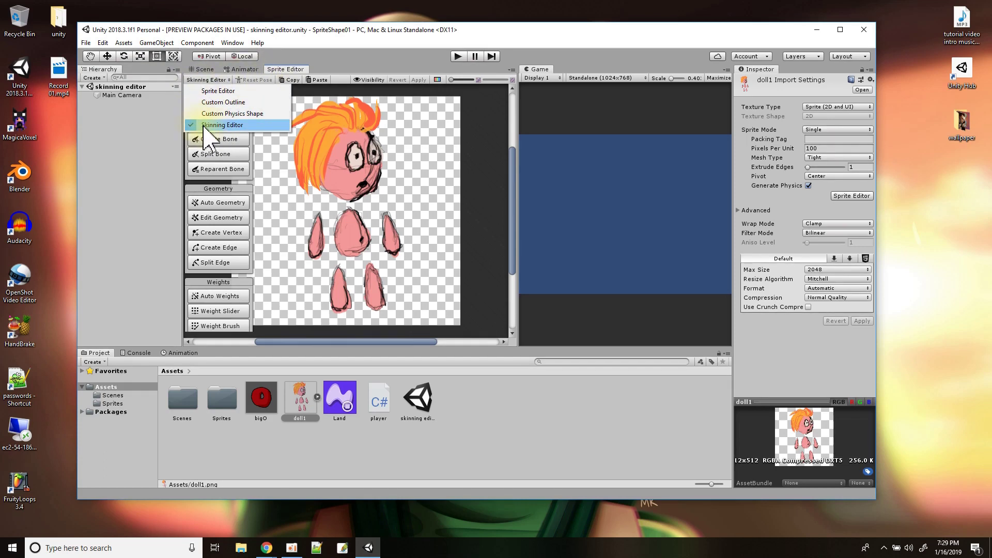
{"action": "left_click", "coordinate": [209, 125]}
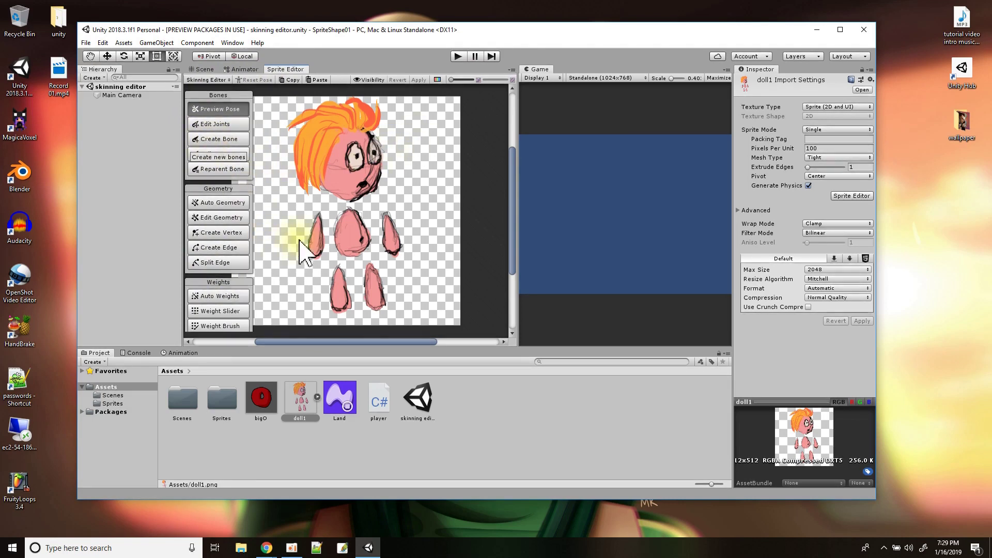
Create a chain of three bones from the bottom of the doll's torso through the neck into the head, and end the chain.
{"action": "left_click", "coordinate": [220, 139]}
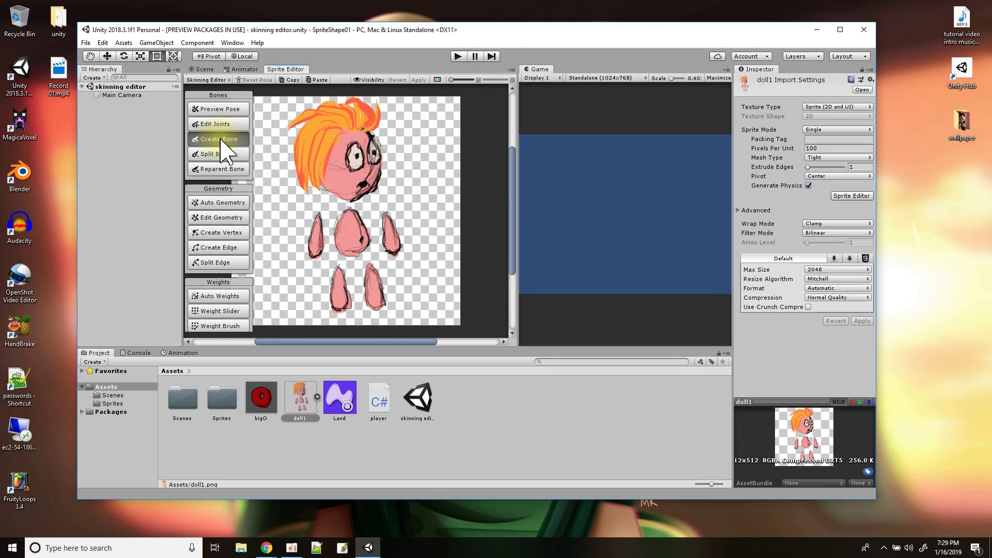
{"action": "left_click", "coordinate": [354, 248]}
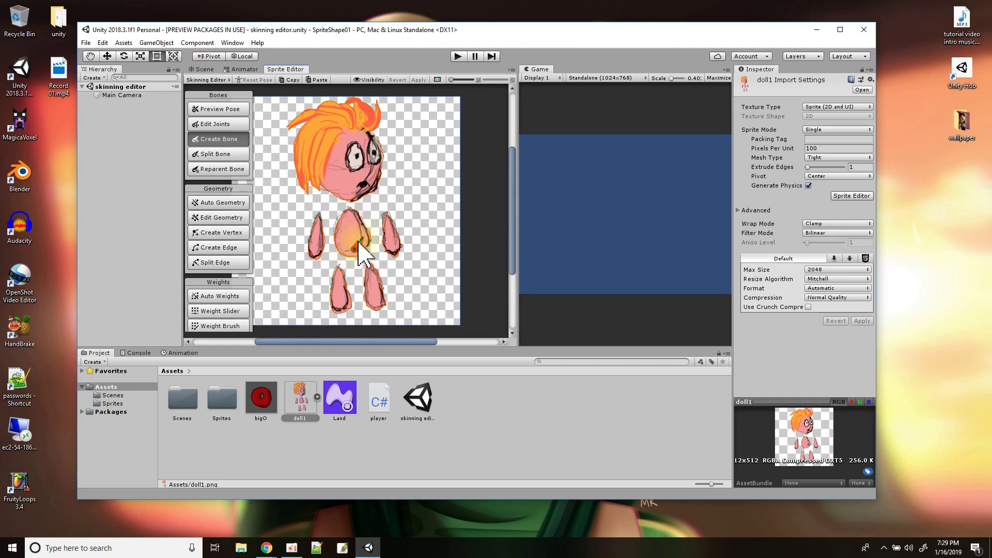
{"action": "left_click", "coordinate": [353, 213]}
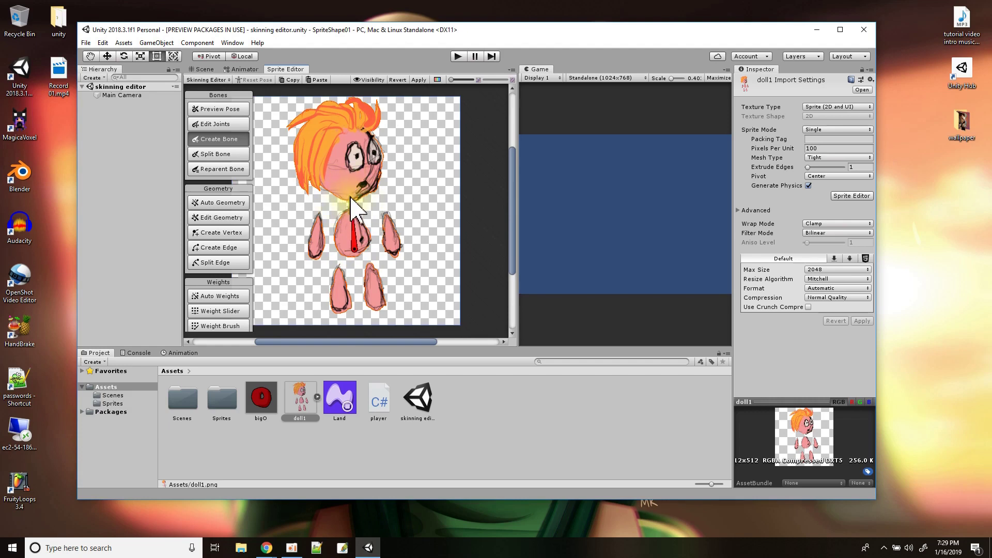
{"action": "left_click", "coordinate": [350, 197]}
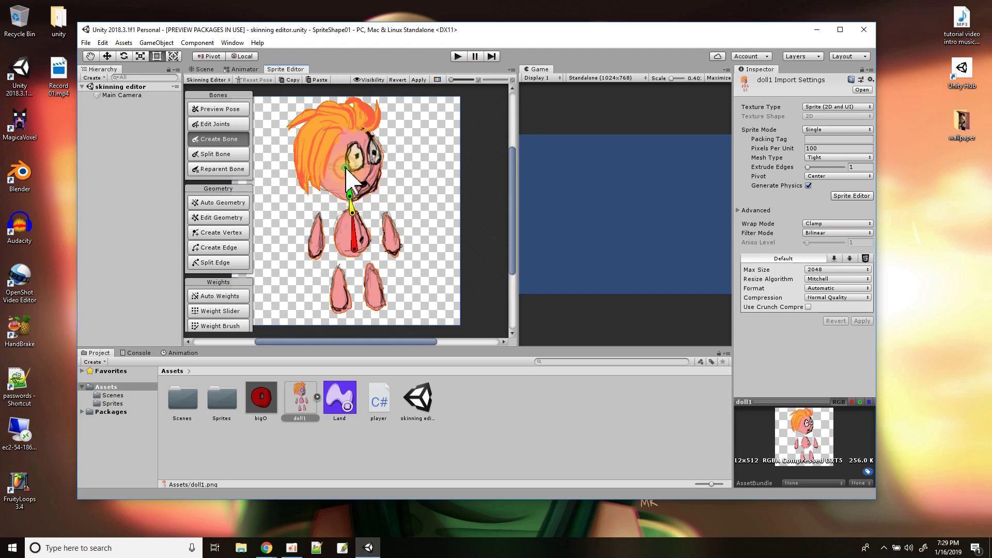
{"action": "left_click", "coordinate": [345, 168]}
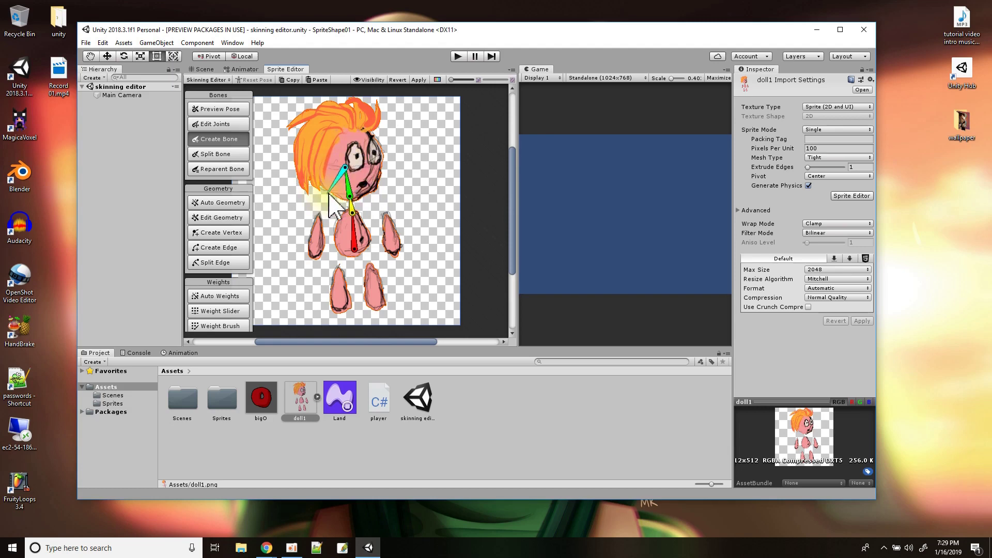
{"action": "right_click", "coordinate": [339, 257]}
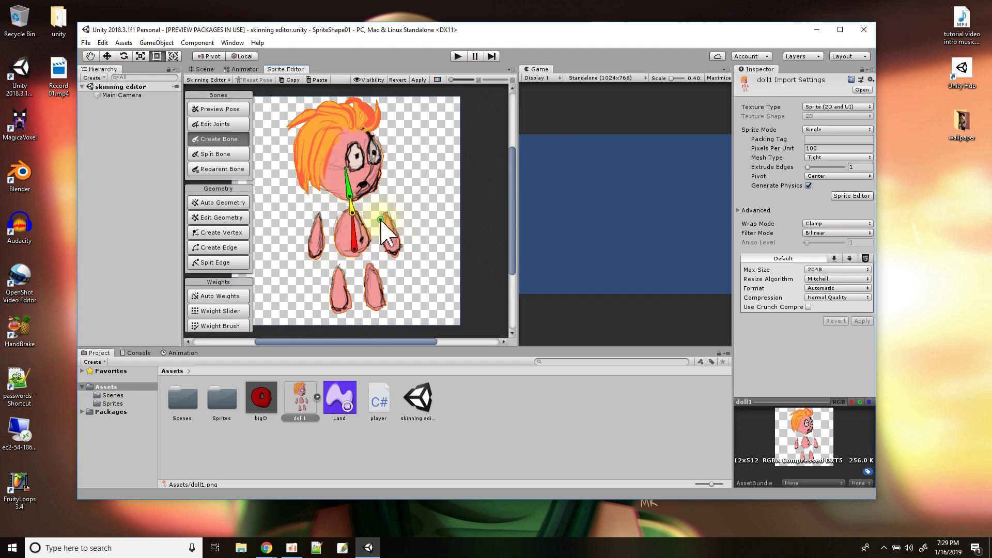
Create a bone down the doll's left-hand leg in the image, branching from the torso bone.
{"action": "left_click", "coordinate": [354, 249]}
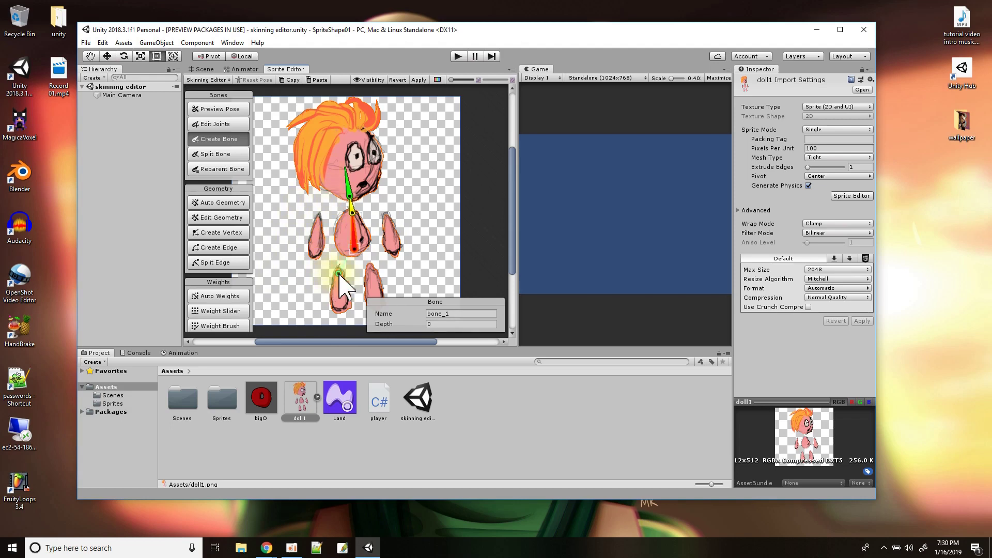
{"action": "left_click", "coordinate": [339, 274]}
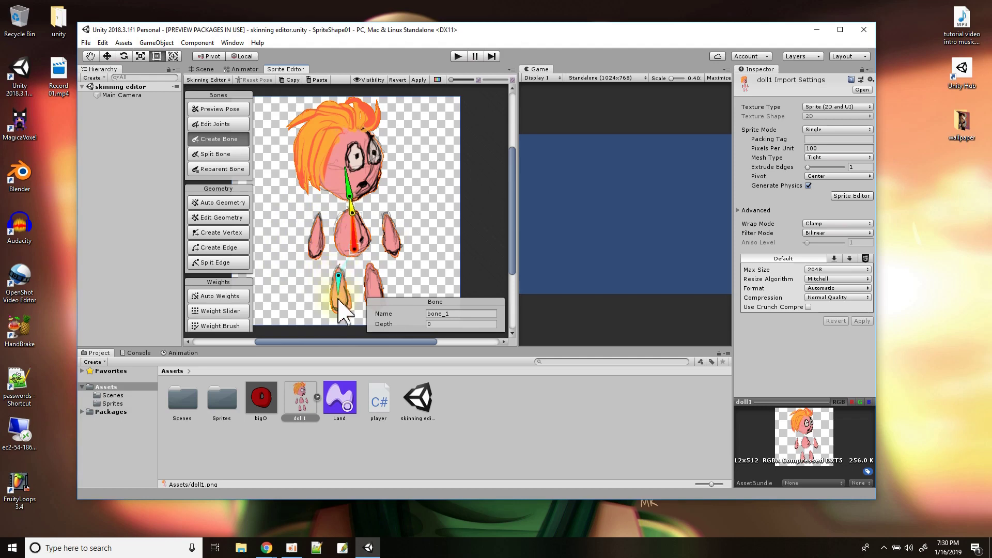
{"action": "left_click", "coordinate": [340, 304]}
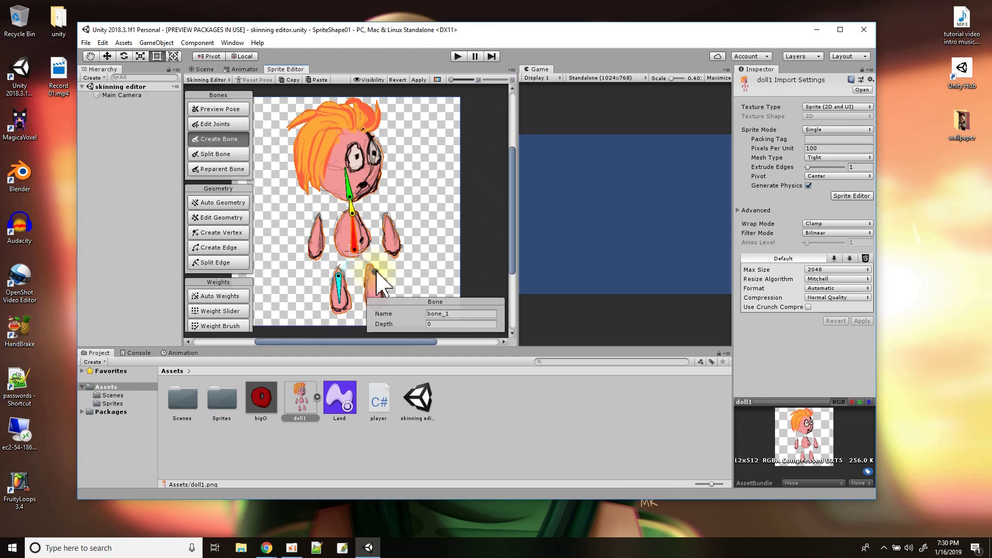
Create a bone down the doll's right-hand leg in the image, branching from the torso bone, and end the chain.
{"action": "left_click_drag", "start_coordinate": [511, 215], "coordinate": [515, 239]}
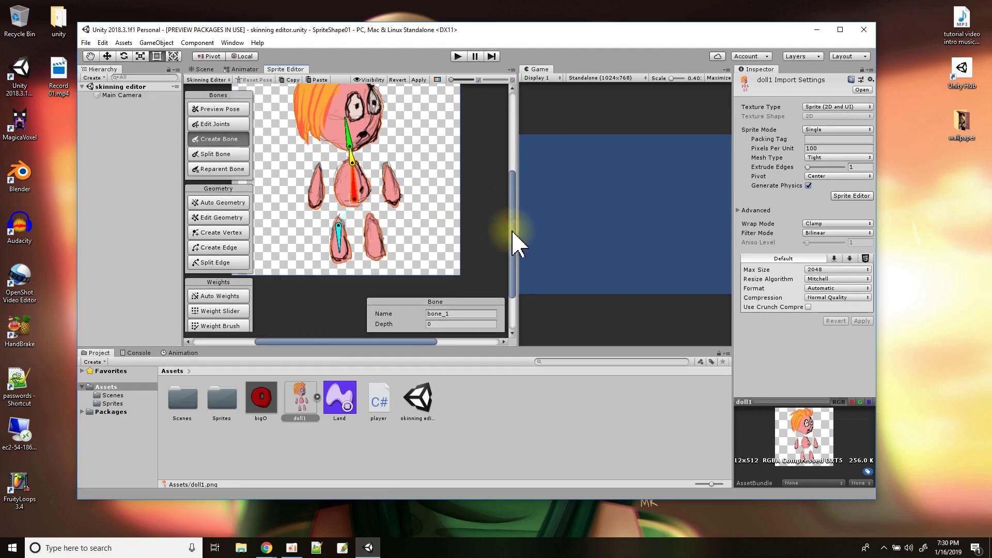
{"action": "left_click", "coordinate": [374, 224]}
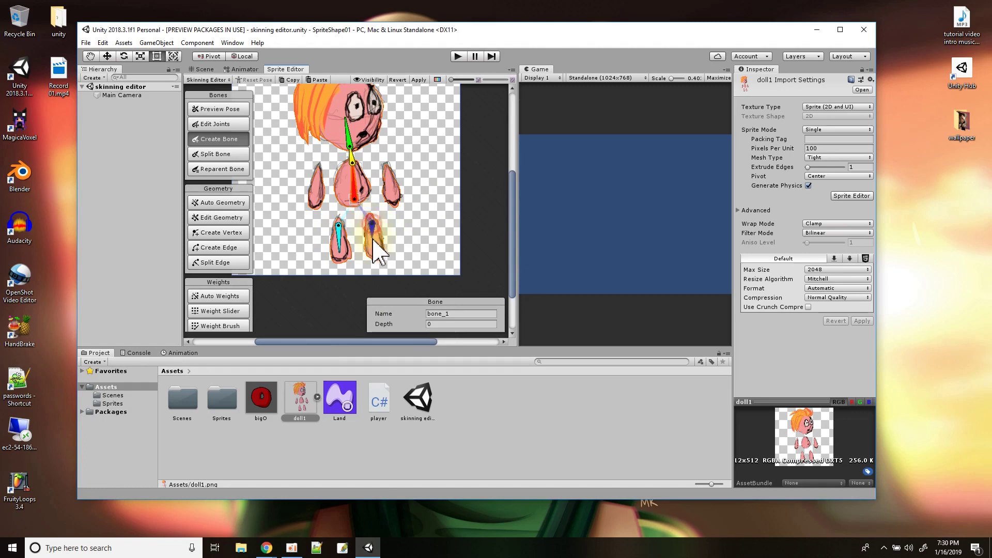
{"action": "left_click", "coordinate": [376, 250]}
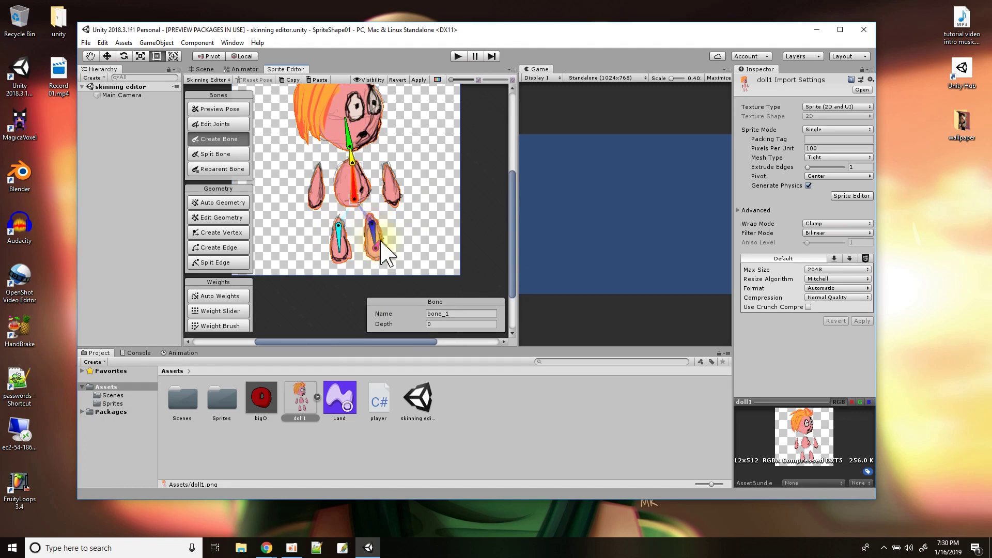
{"action": "key", "text": "Escape"}
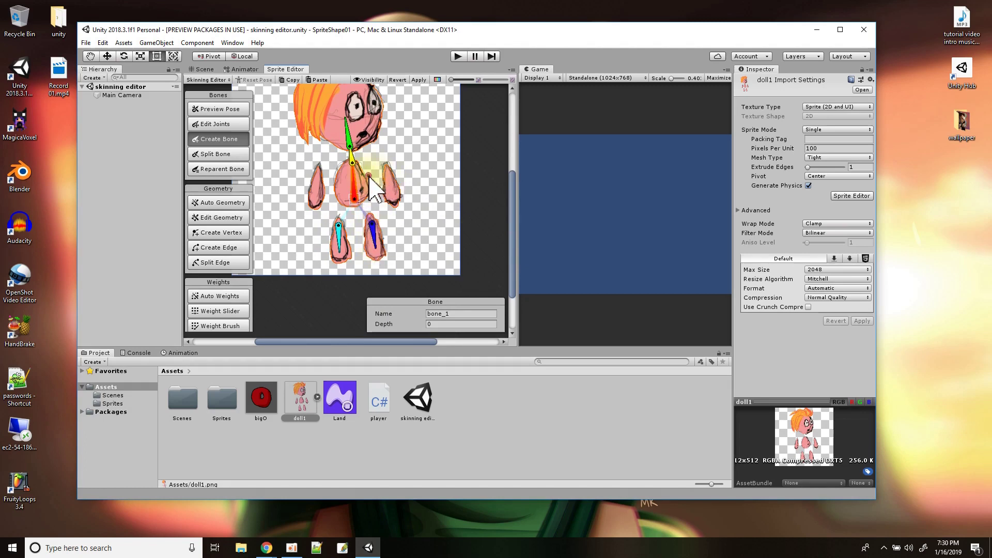
Create a two-bone chain down each of the doll's arms, branching from the neck bone.
{"action": "left_click", "coordinate": [354, 199]}
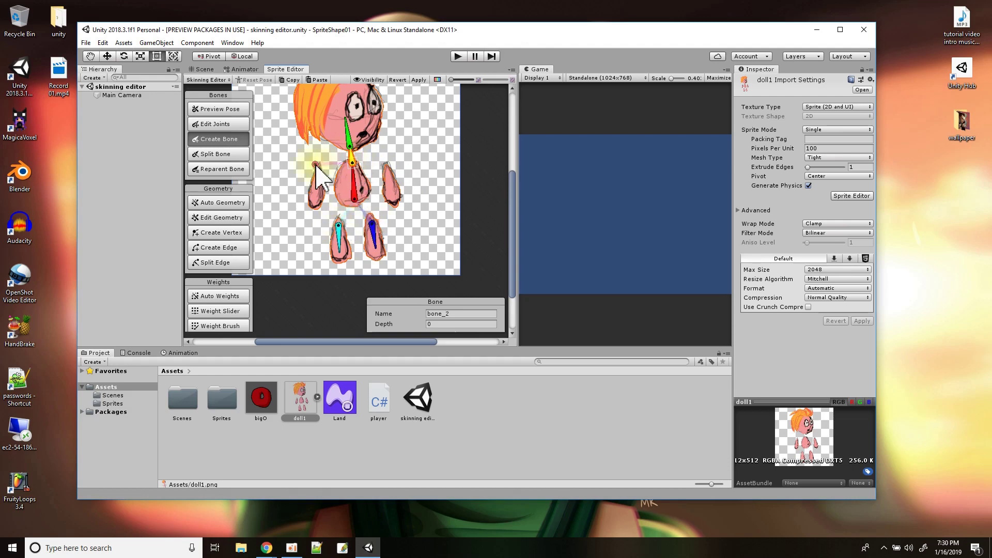
{"action": "left_click", "coordinate": [331, 155]}
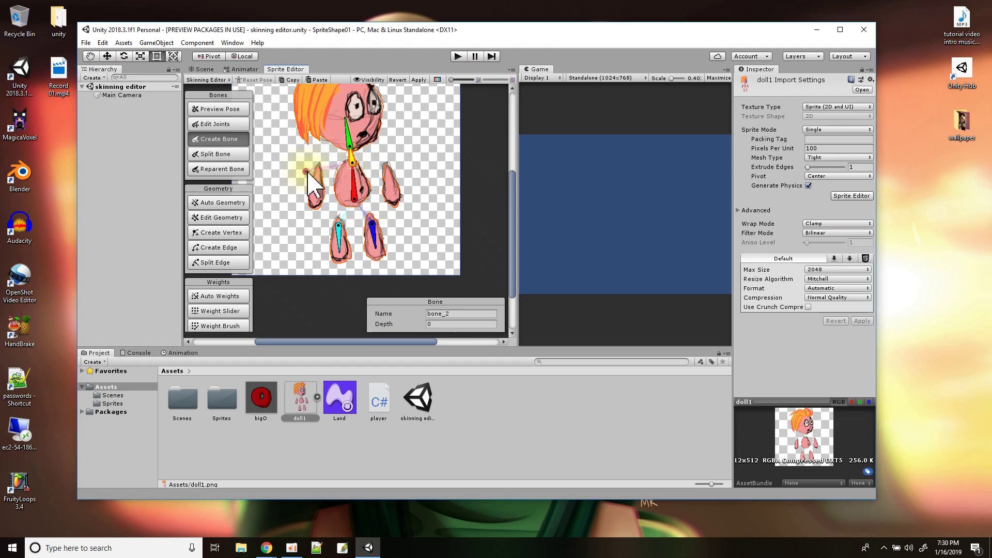
{"action": "left_click", "coordinate": [318, 171]}
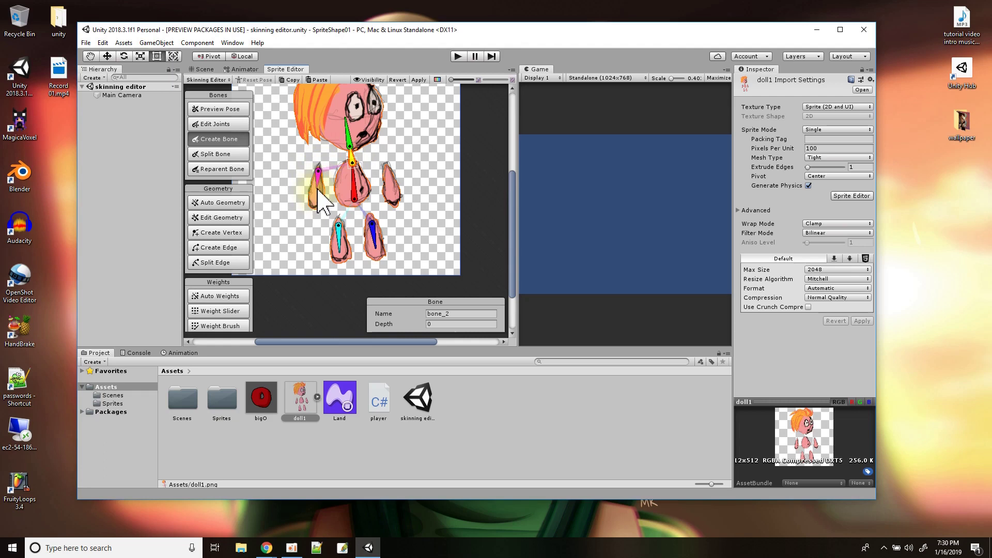
{"action": "left_click", "coordinate": [316, 189]}
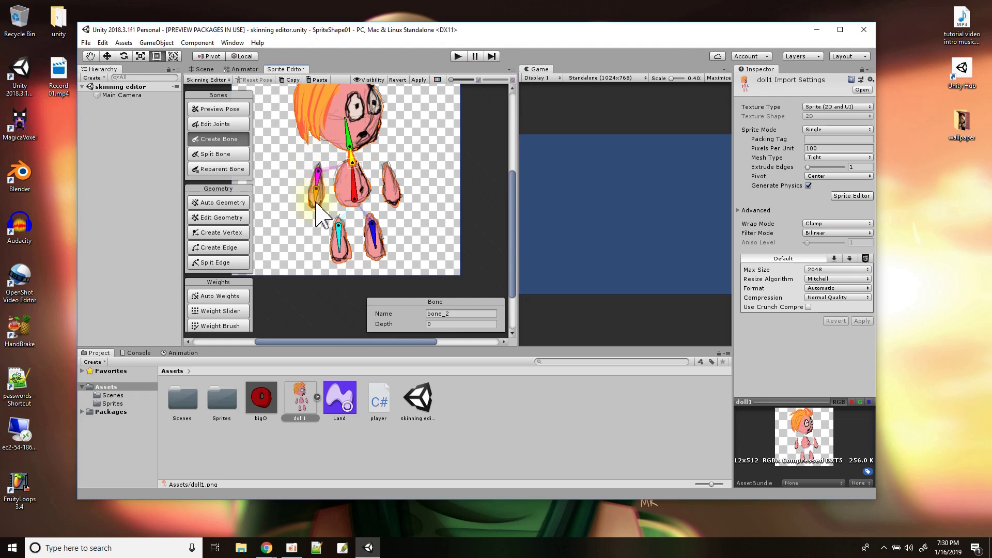
{"action": "left_click", "coordinate": [315, 200]}
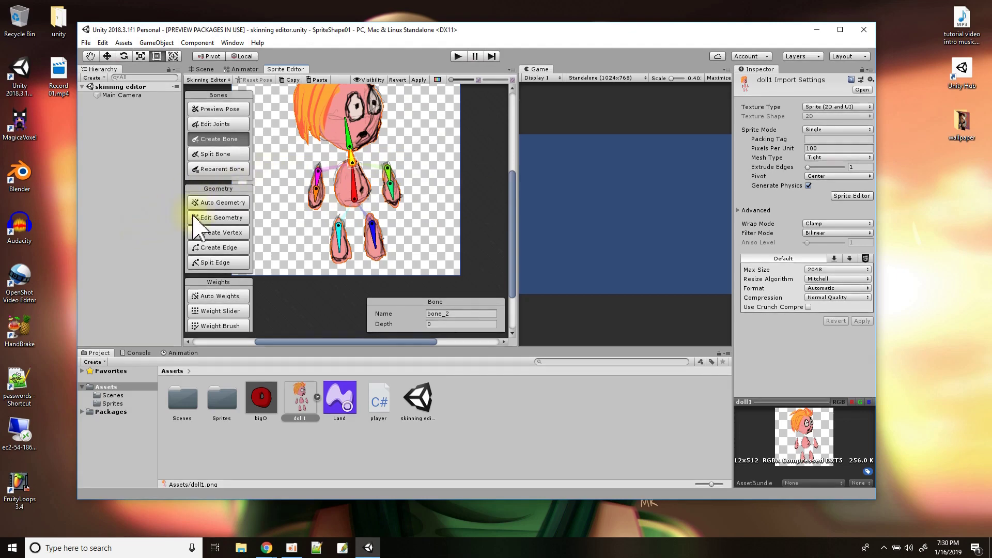
Generate the doll's mesh geometry automatically with weights included, and apply the skinning changes to the sprite.
{"action": "left_click", "coordinate": [210, 204]}
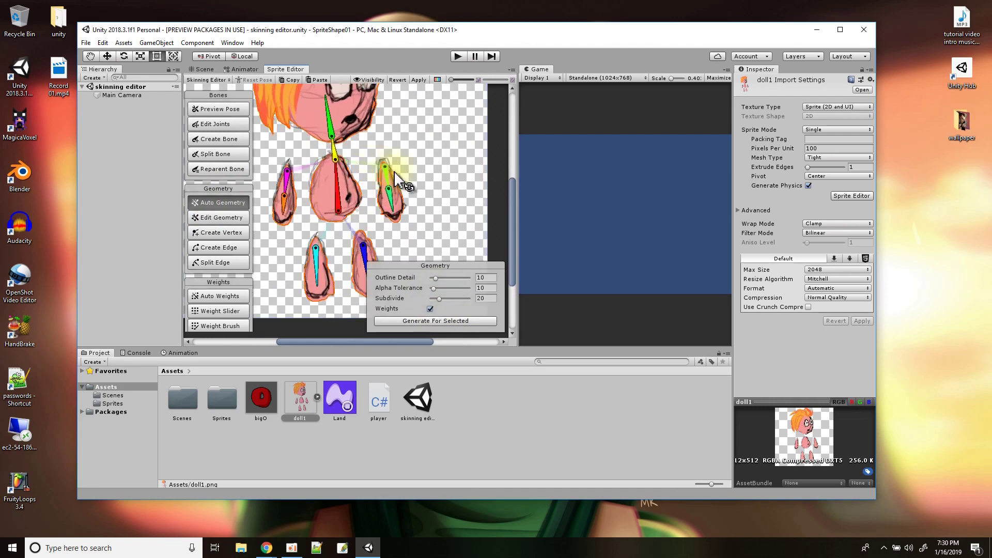
{"action": "scroll", "coordinate": [512, 187], "scroll_direction": "up", "scroll_amount": 2}
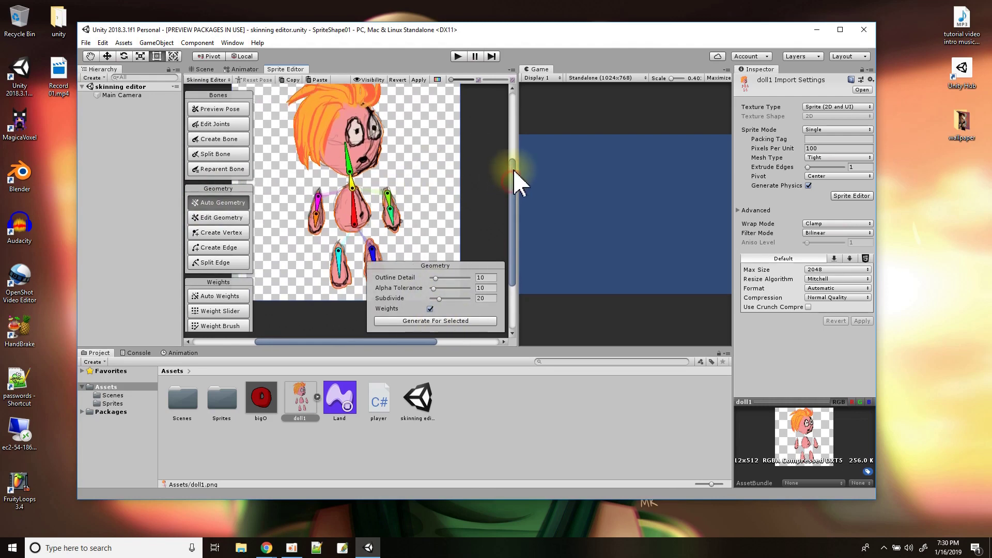
{"action": "left_click", "coordinate": [414, 322]}
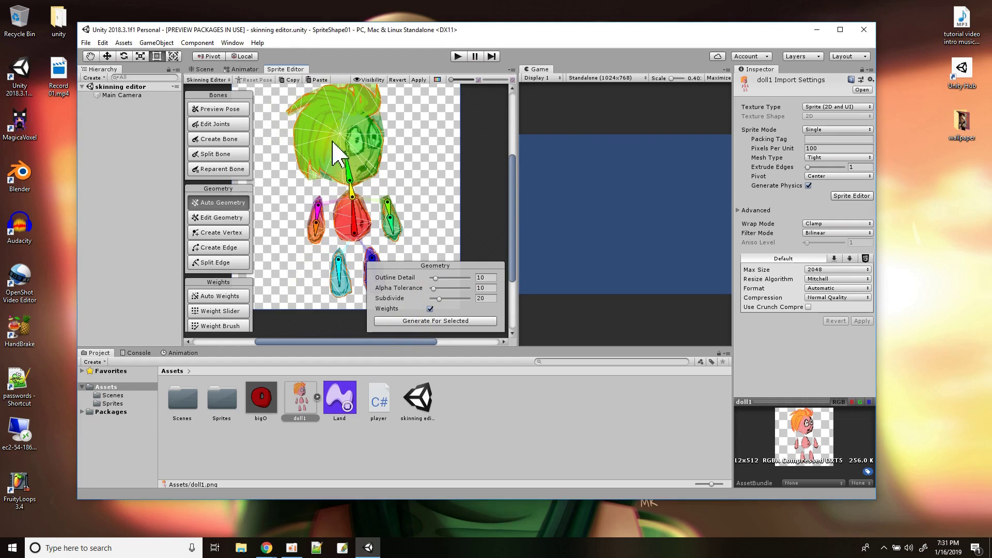
{"action": "left_click", "coordinate": [228, 297]}
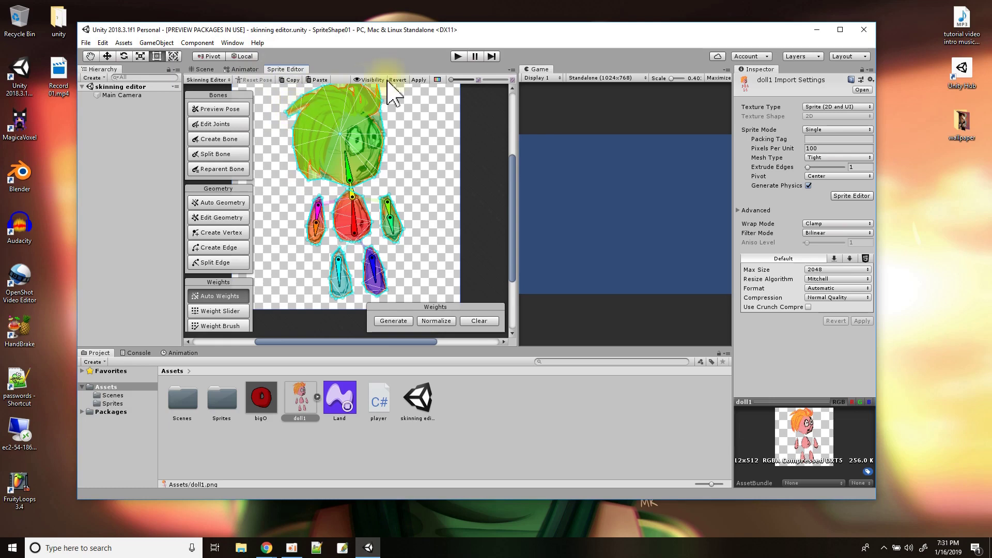
{"action": "left_click", "coordinate": [419, 79]}
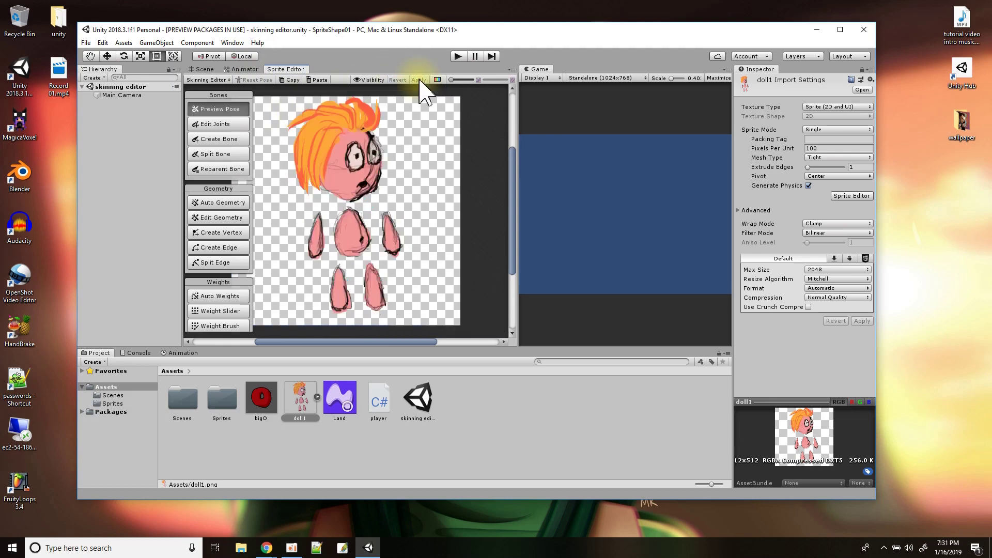
Place the doll1 sprite in the scene, left of the camera.
{"action": "left_click", "coordinate": [201, 70]}
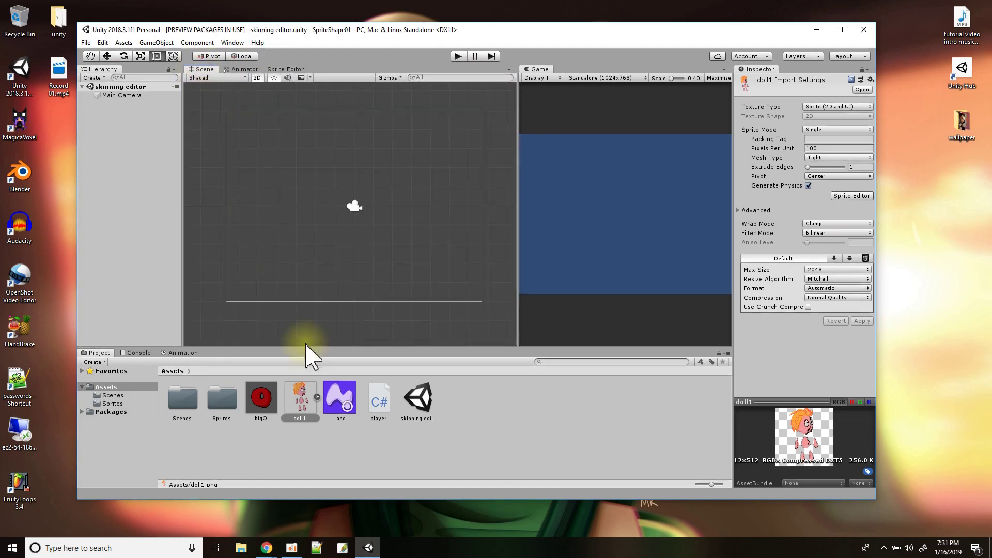
{"action": "left_click_drag", "start_coordinate": [310, 409], "coordinate": [312, 250]}
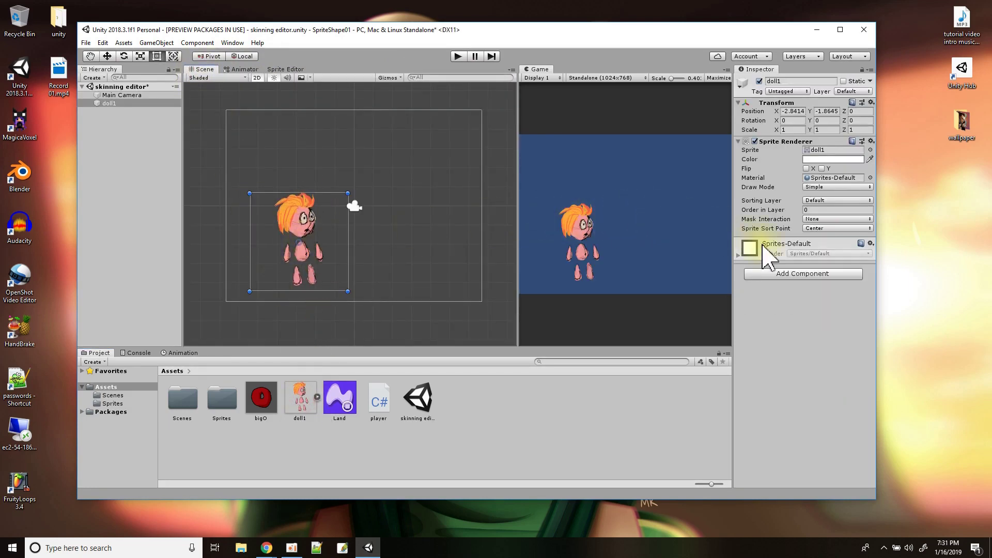
{"action": "left_click", "coordinate": [810, 275]}
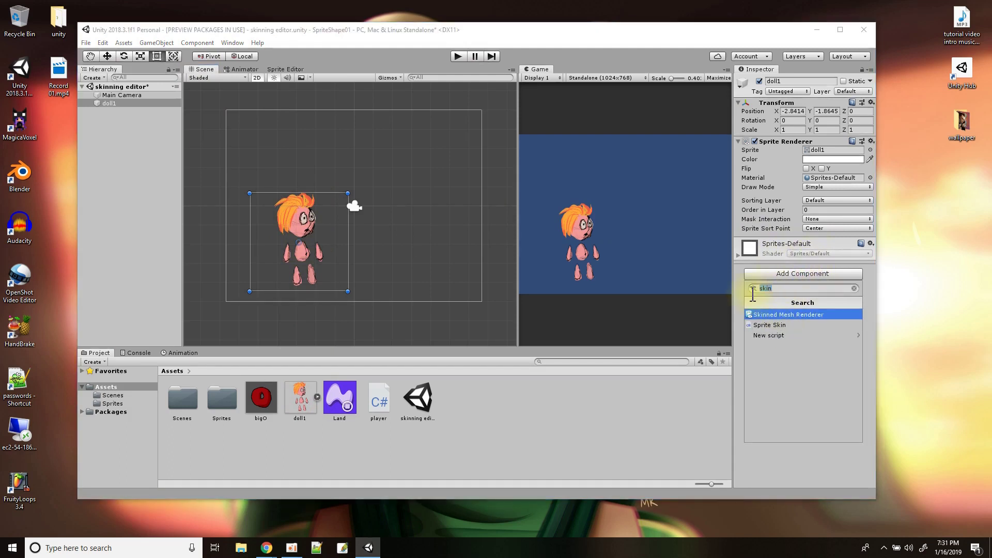
{"action": "left_click", "coordinate": [83, 413]}
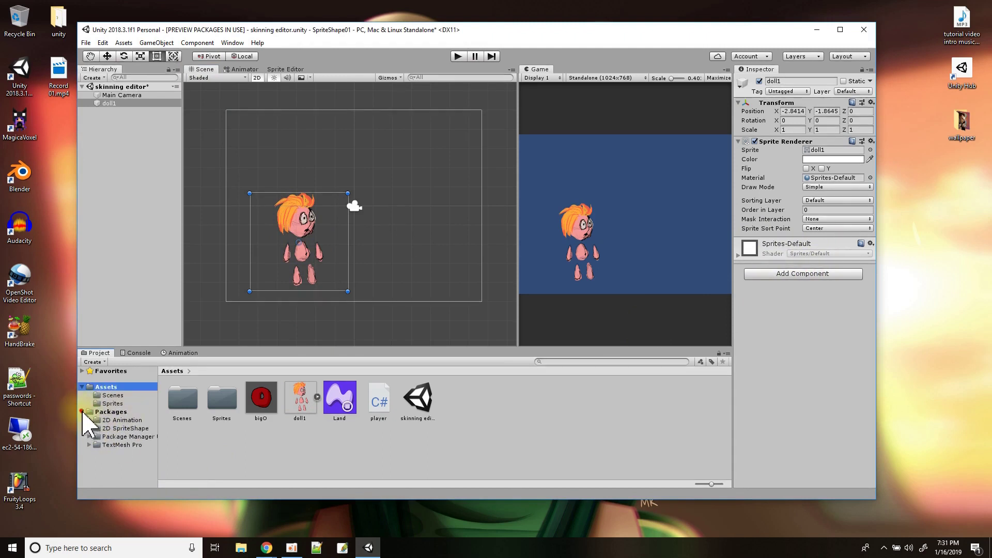
{"action": "left_click", "coordinate": [83, 412]}
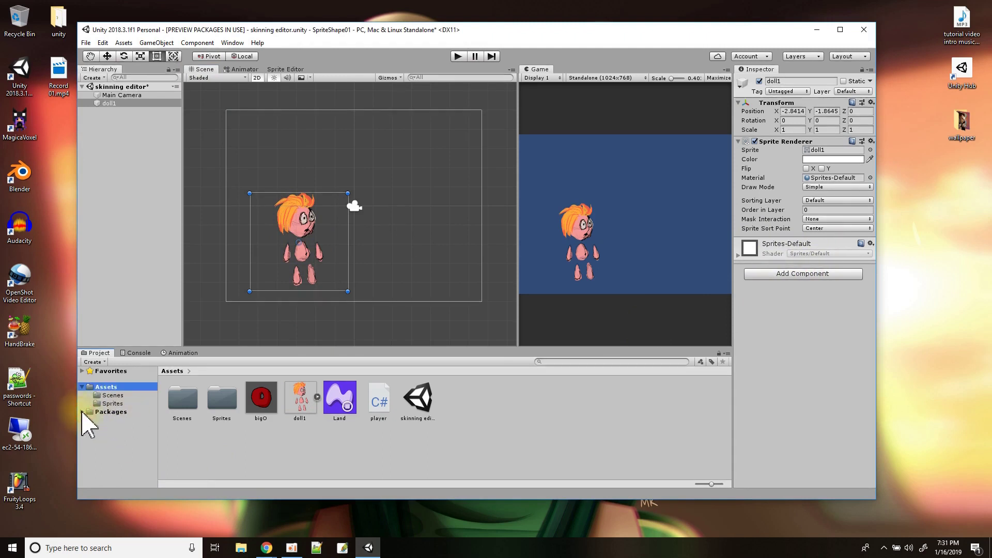
Add a Sprite Skin component to the doll1 object and create its bones.
{"action": "left_click", "coordinate": [787, 273]}
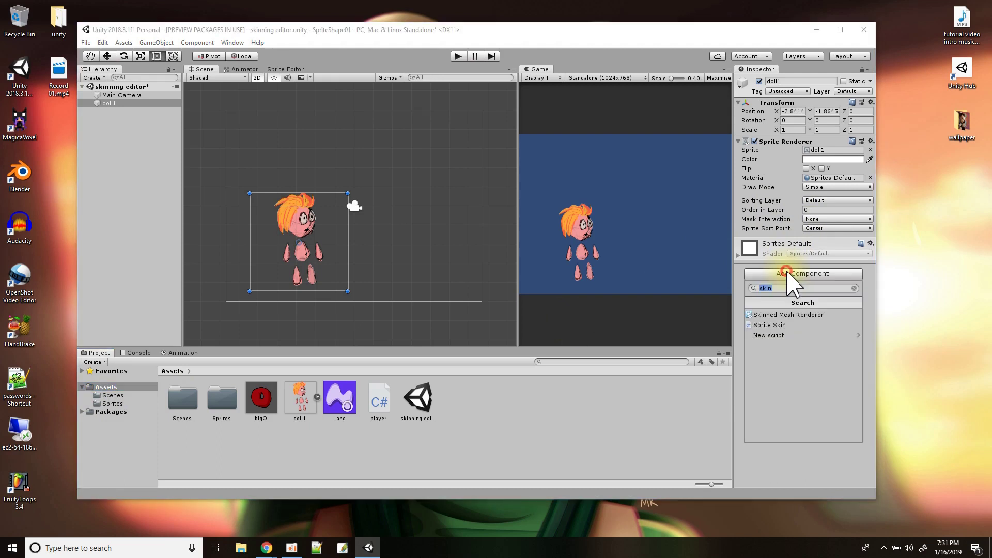
{"action": "left_click", "coordinate": [770, 326]}
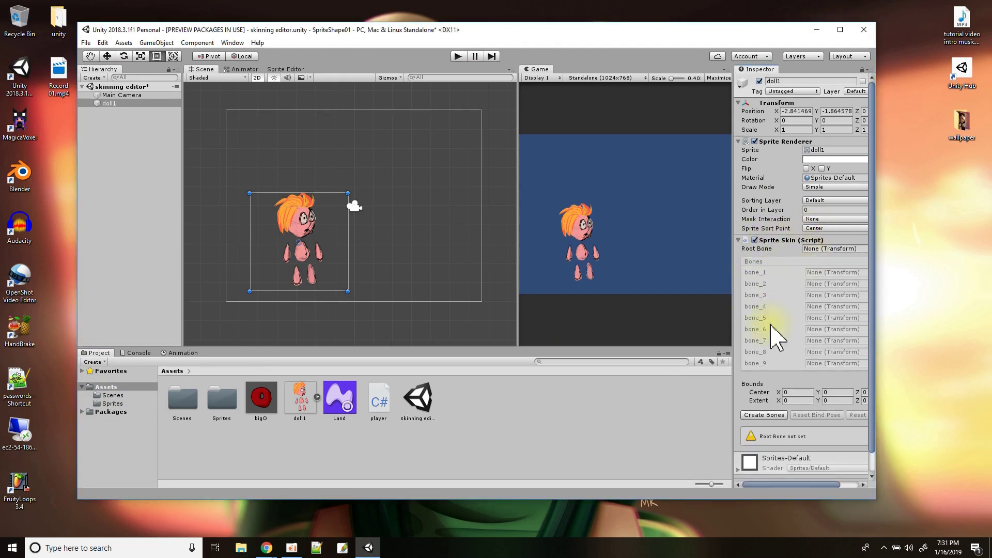
{"action": "left_click", "coordinate": [767, 415]}
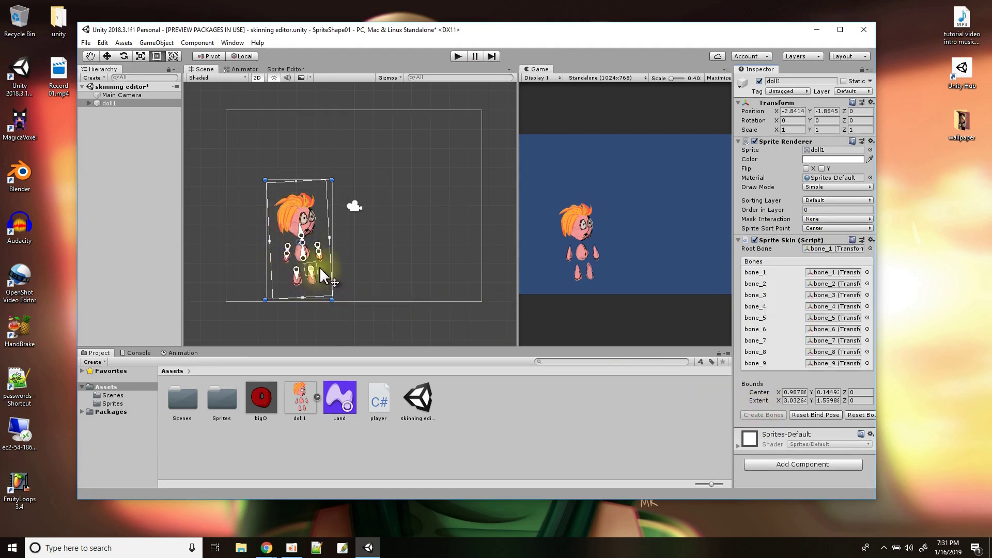
Pose the doll in the scene by manipulating its arm and head bones.
{"action": "scroll", "coordinate": [319, 268], "scroll_direction": "up", "scroll_amount": 5}
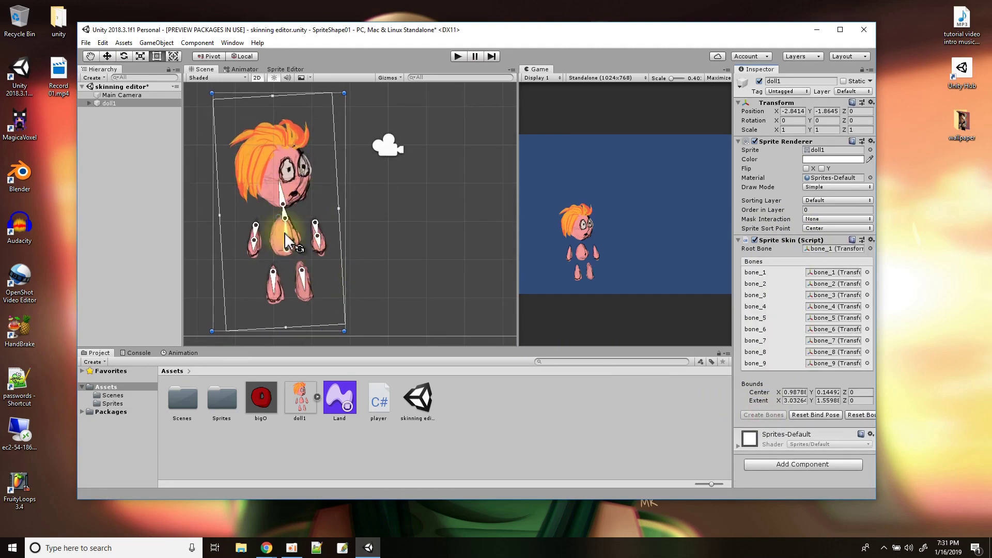
{"action": "left_click", "coordinate": [321, 250]}
{"action": "mouse_move", "coordinate": [322, 250]}
{"action": "left_mouse_down"}
{"action": "mouse_move", "coordinate": [337, 259]}
{"action": "mouse_move", "coordinate": [320, 266]}
{"action": "mouse_move", "coordinate": [332, 251]}
{"action": "mouse_move", "coordinate": [325, 262]}
{"action": "mouse_move", "coordinate": [316, 239]}
{"action": "left_mouse_up"}
{"action": "scroll", "coordinate": [310, 233], "scroll_direction": "up", "scroll_amount": 2}
{"action": "left_click", "coordinate": [268, 159]}
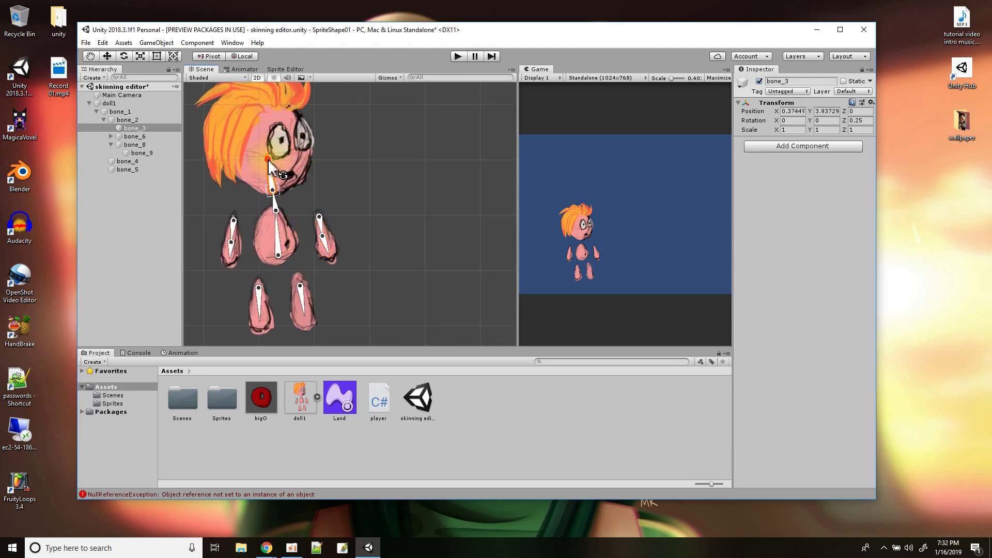
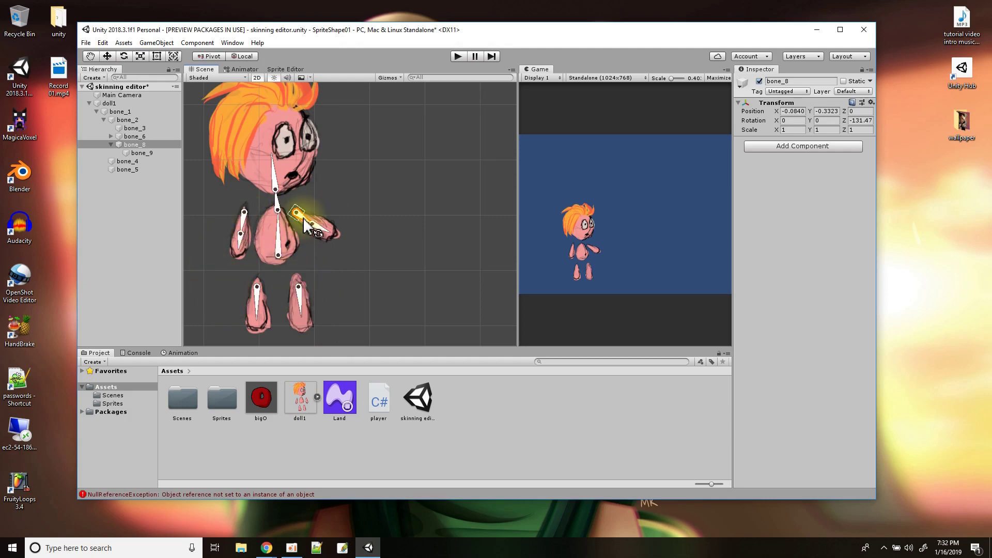
Reopen the doll1 asset in the Sprite Editor and bring up its Weight Slider settings.
{"action": "left_click", "coordinate": [300, 401]}
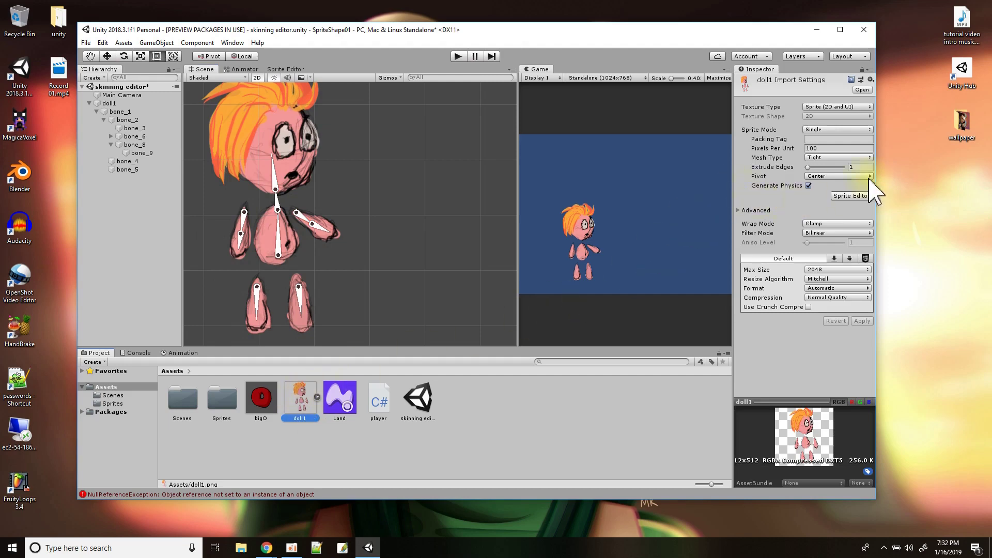
{"action": "left_click", "coordinate": [866, 198]}
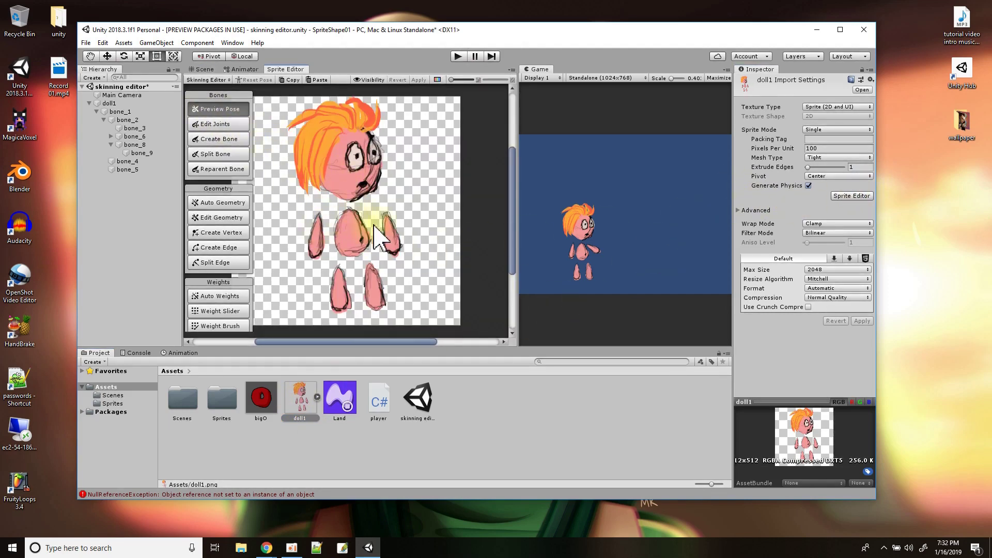
{"action": "left_click", "coordinate": [216, 297]}
{"action": "left_click", "coordinate": [217, 311]}
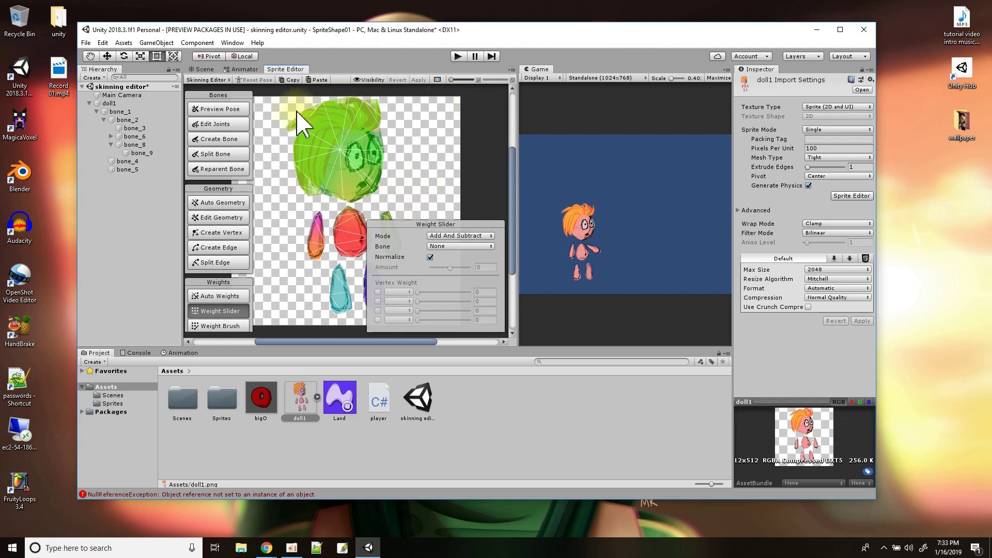
Clear all of the doll's bone weights with the Auto Weights tool.
{"action": "left_click", "coordinate": [229, 81]}
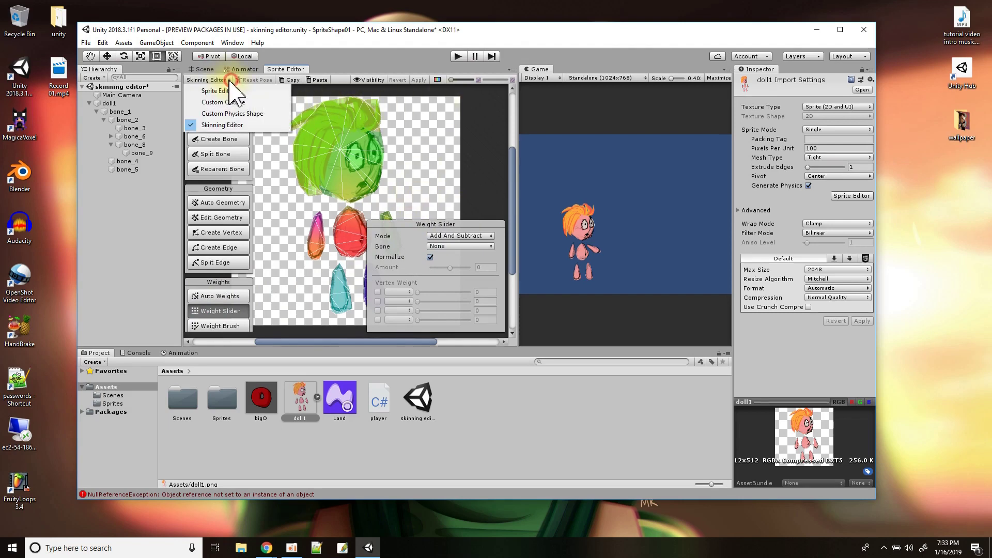
{"action": "left_click", "coordinate": [228, 330]}
{"action": "left_click", "coordinate": [227, 296]}
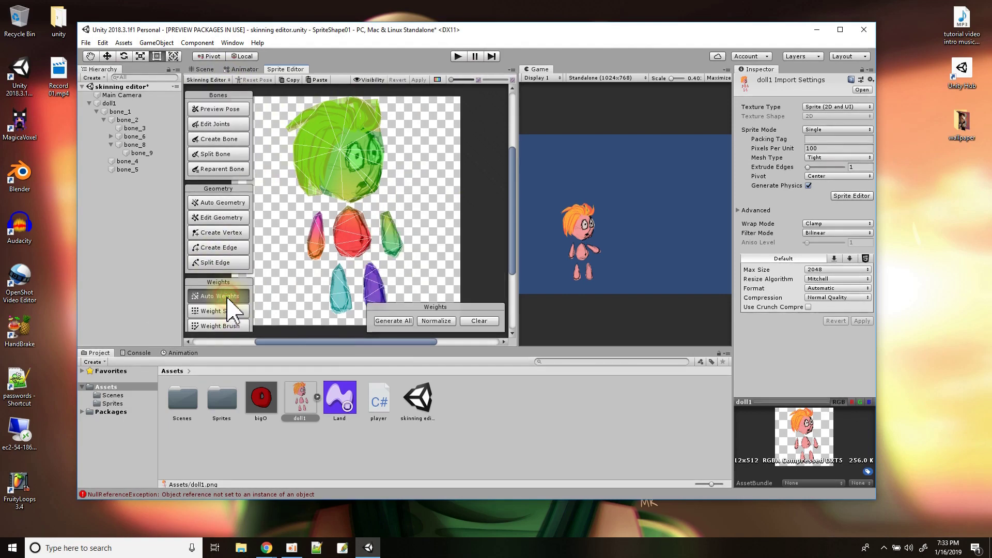
{"action": "left_click", "coordinate": [476, 321]}
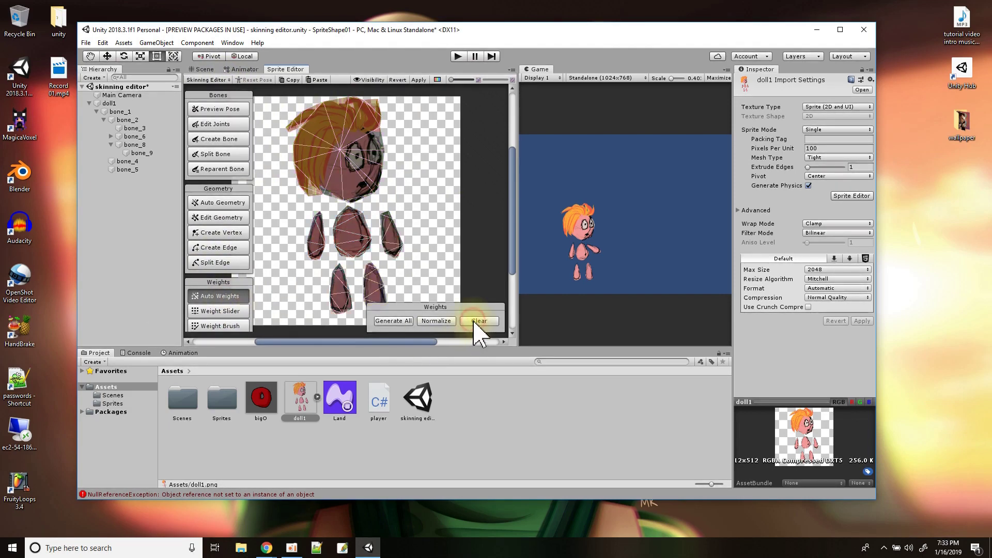
Examine the doll sprite with the Auto Geometry, Split Bone and Preview Pose tools, and open the bone visibility settings.
{"action": "left_click", "coordinate": [217, 202]}
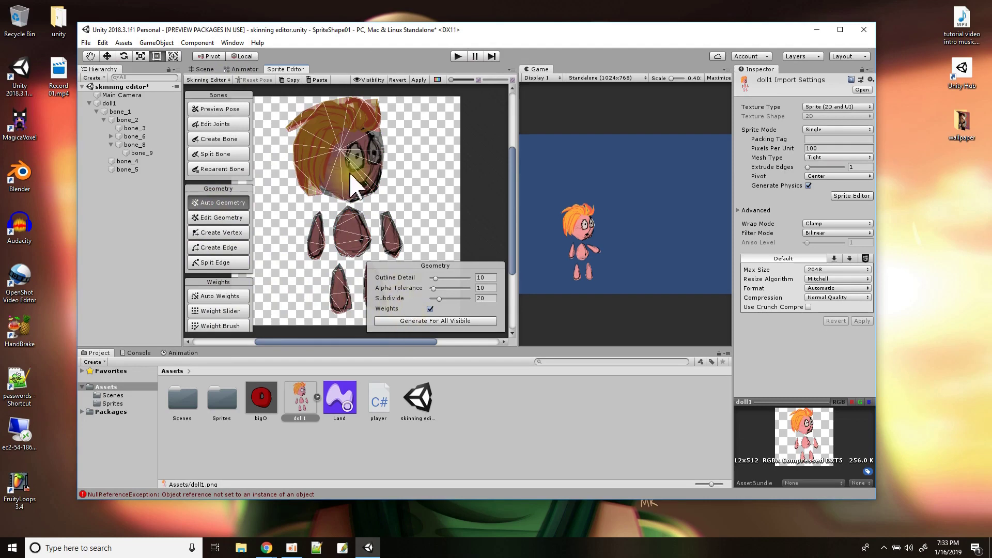
{"action": "left_click", "coordinate": [221, 155]}
{"action": "left_click", "coordinate": [221, 109]}
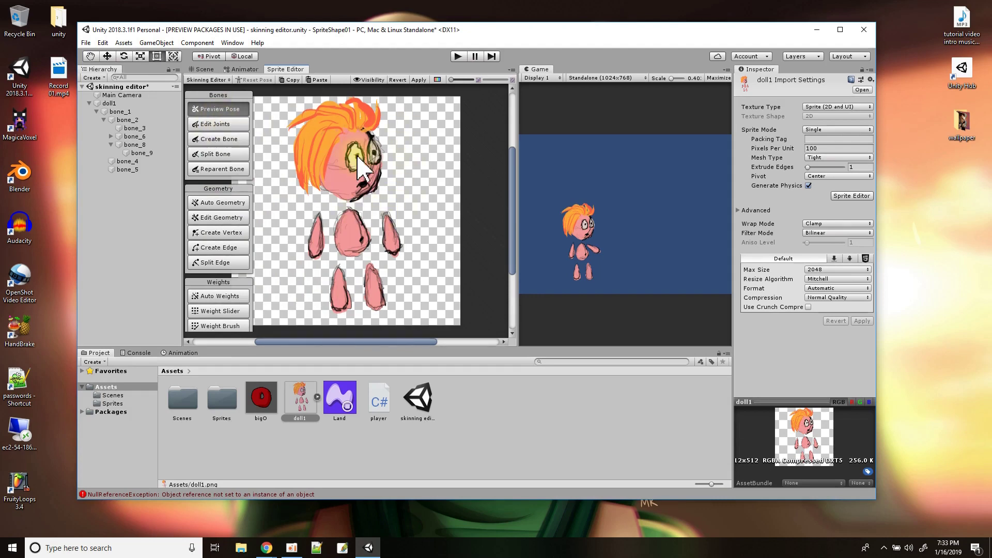
{"action": "left_click", "coordinate": [369, 79]}
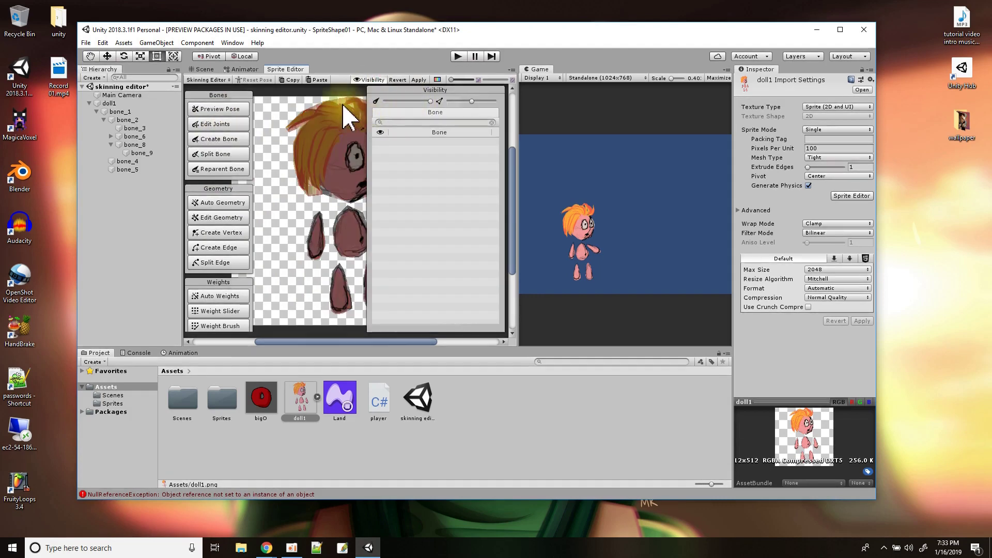
{"action": "left_click", "coordinate": [288, 149]}
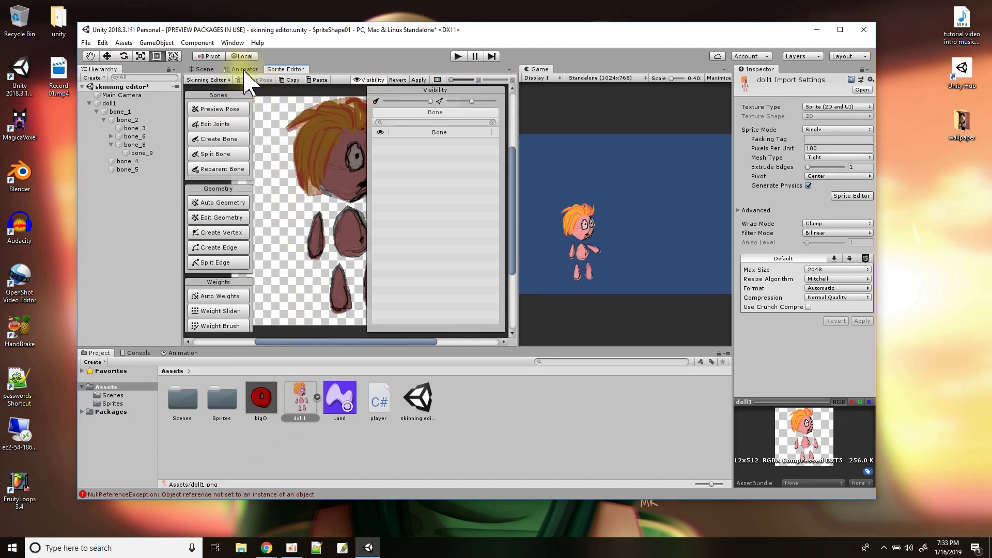
Revert the doll's unapplied skinning changes, check it with the Auto Geometry tool and return to the scene.
{"action": "left_click", "coordinate": [397, 80]}
{"action": "left_click", "coordinate": [216, 199]}
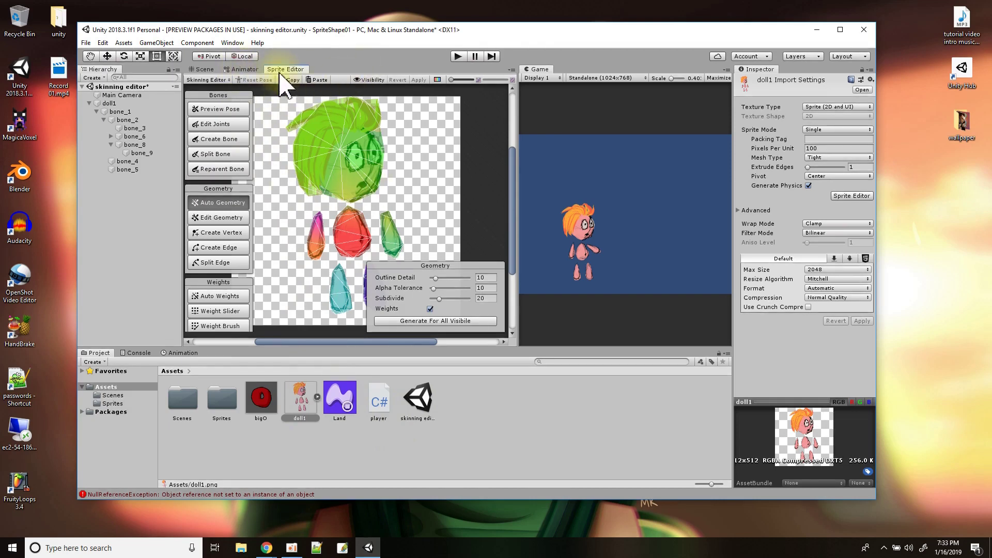
{"action": "left_click", "coordinate": [203, 69]}
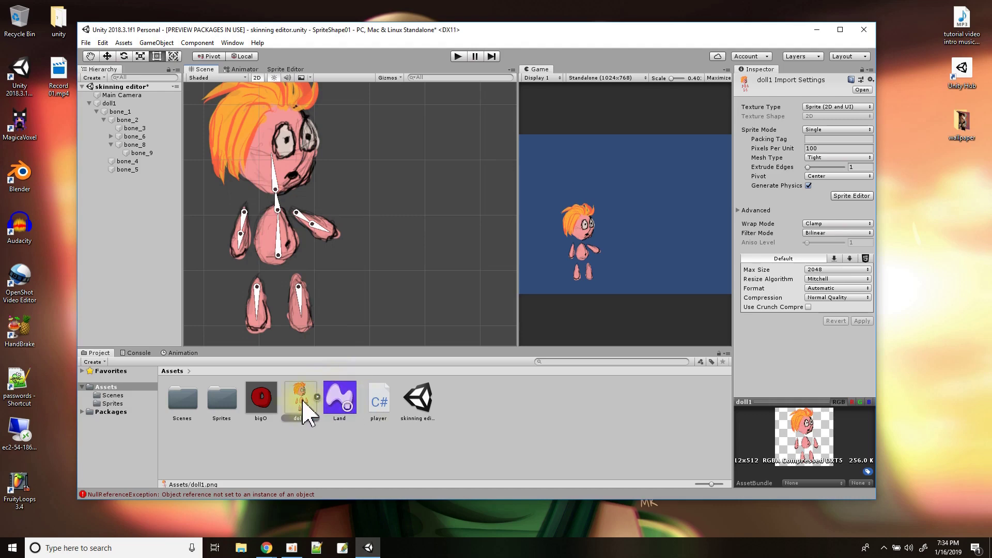
Delete the doll1.png asset from the project and remove the doll1 object with its bones from the scene.
{"action": "key", "text": "Delete"}
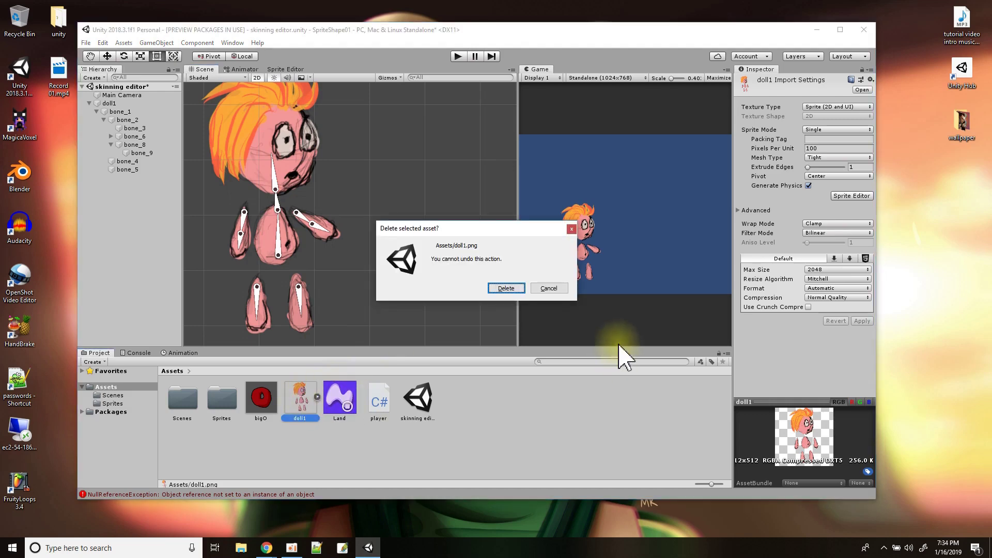
{"action": "left_click", "coordinate": [507, 290]}
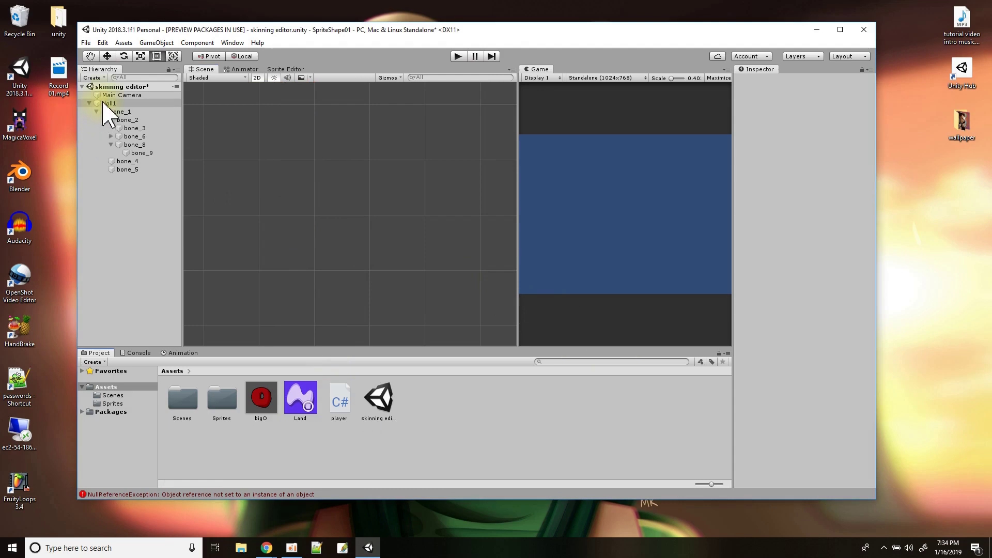
{"action": "right_click", "coordinate": [107, 103]}
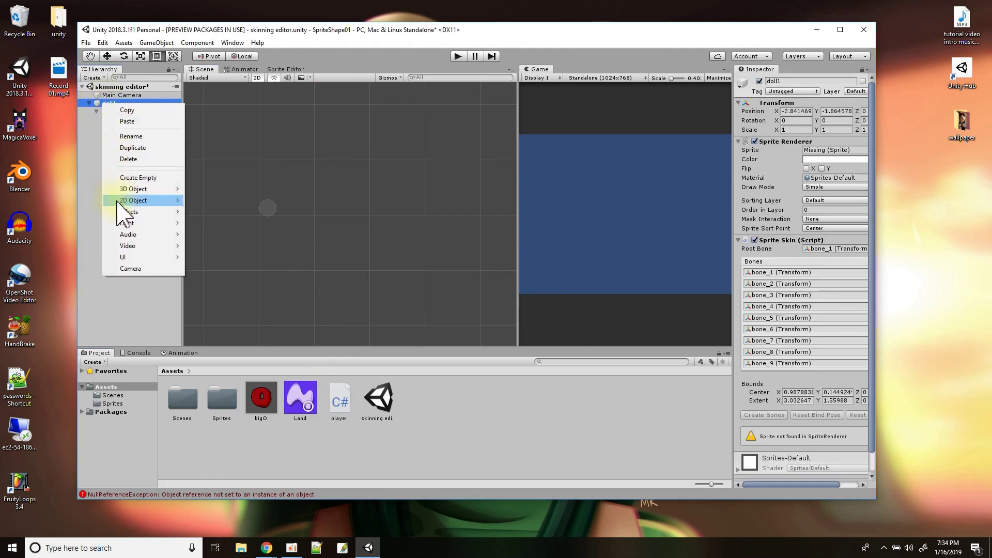
{"action": "left_click", "coordinate": [121, 159]}
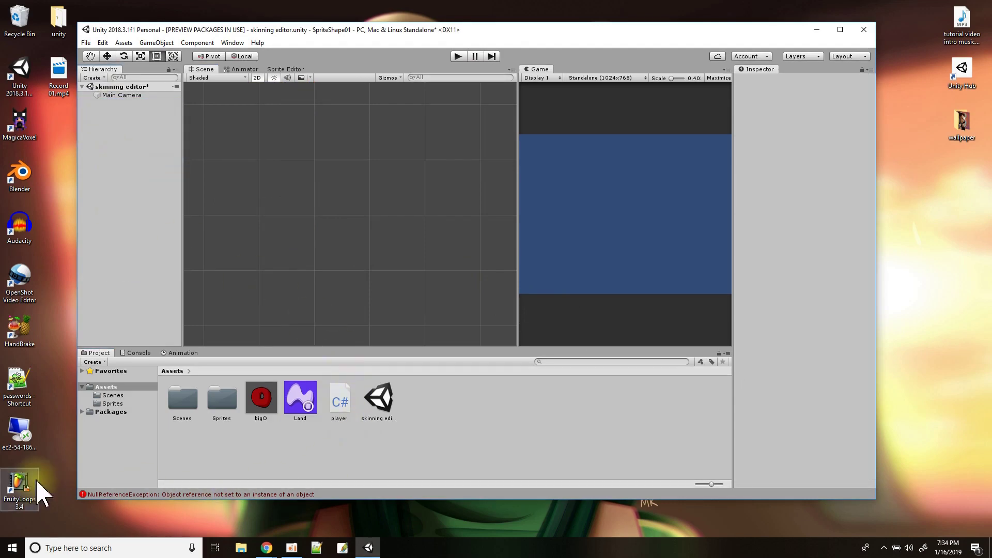
Import terror1.png from the desktop's unity/drawing tablet folder into the project's Assets and close the folder window.
{"action": "left_click", "coordinate": [58, 24]}
{"action": "double_click", "coordinate": [58, 24]}
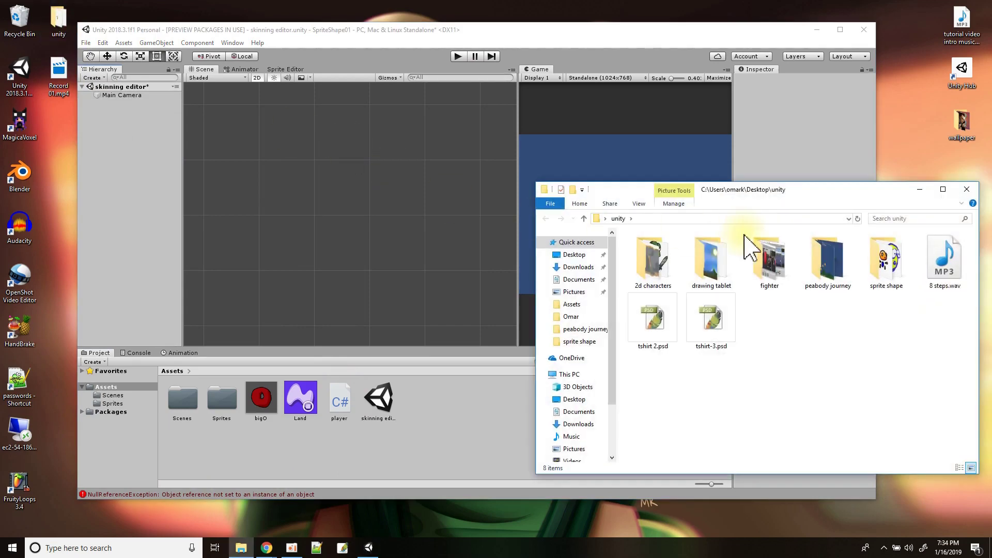
{"action": "double_click", "coordinate": [709, 263]}
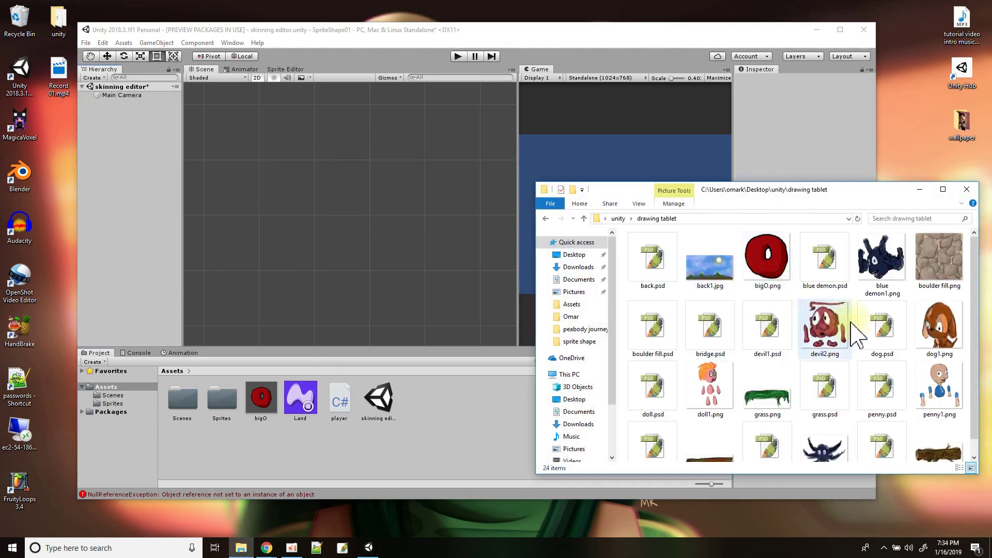
{"action": "scroll", "coordinate": [902, 310], "scroll_direction": "down", "scroll_amount": 1}
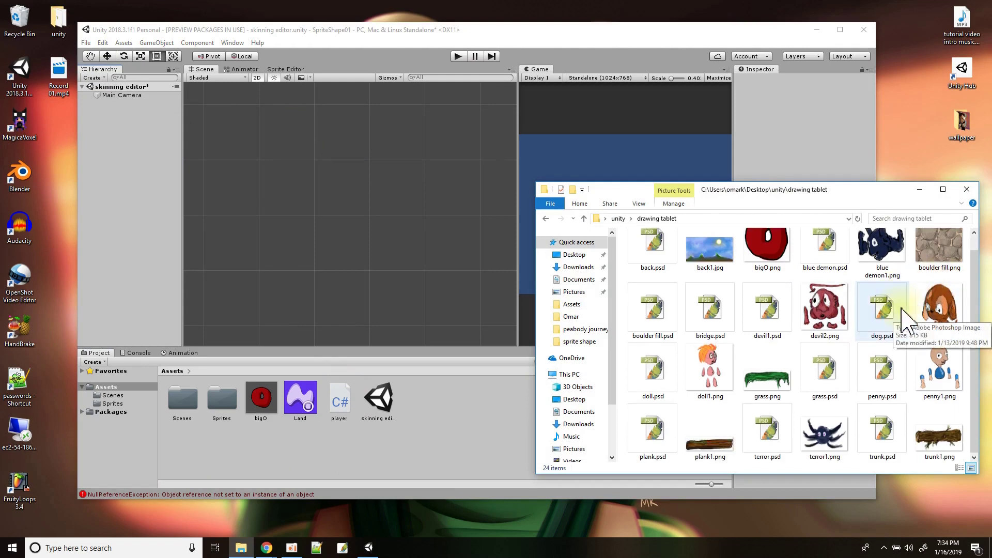
{"action": "left_click_drag", "start_coordinate": [814, 447], "coordinate": [411, 401]}
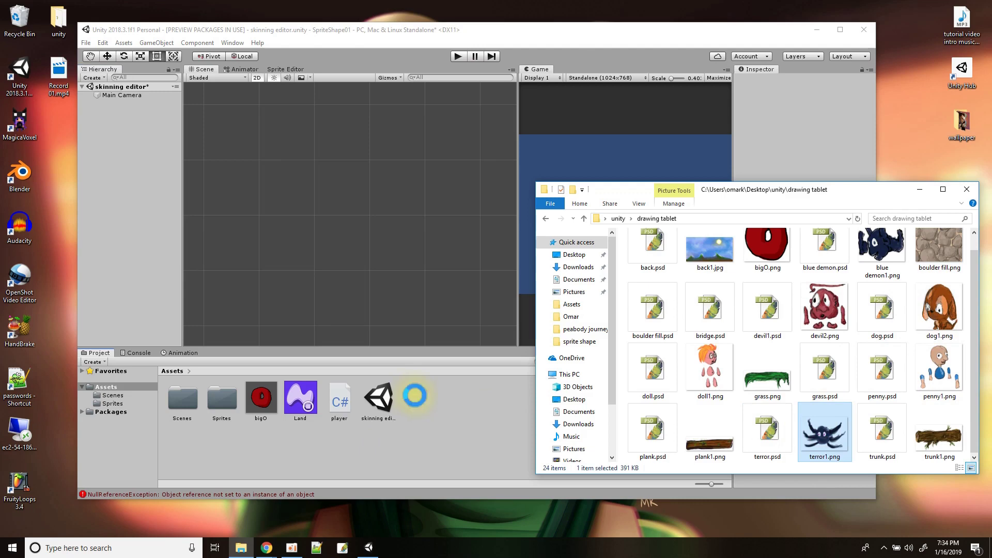
{"action": "left_click", "coordinate": [967, 190]}
Open the terror1 asset in the Sprite Editor and enlarge the editing area so the whole creature fits.
{"action": "left_click", "coordinate": [413, 398]}
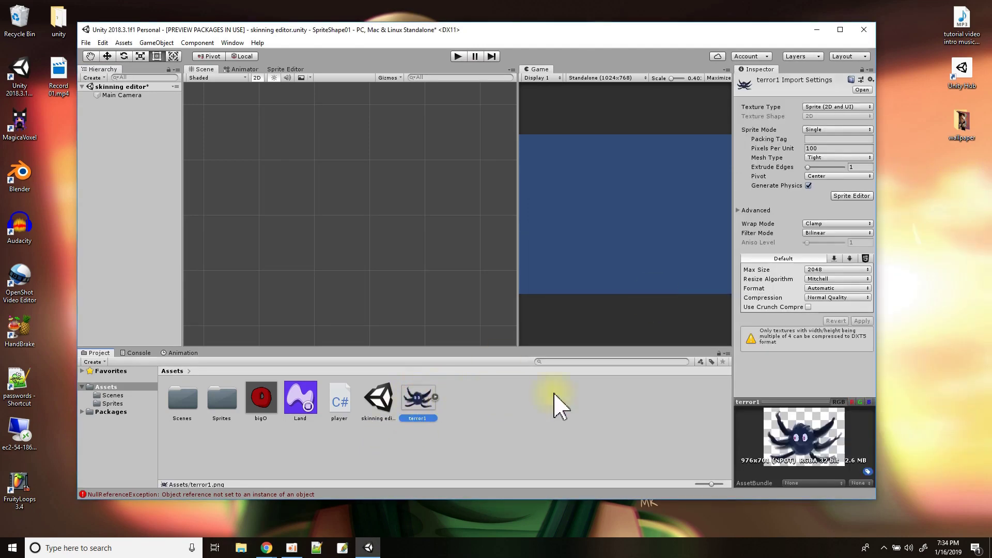
{"action": "left_click", "coordinate": [853, 196]}
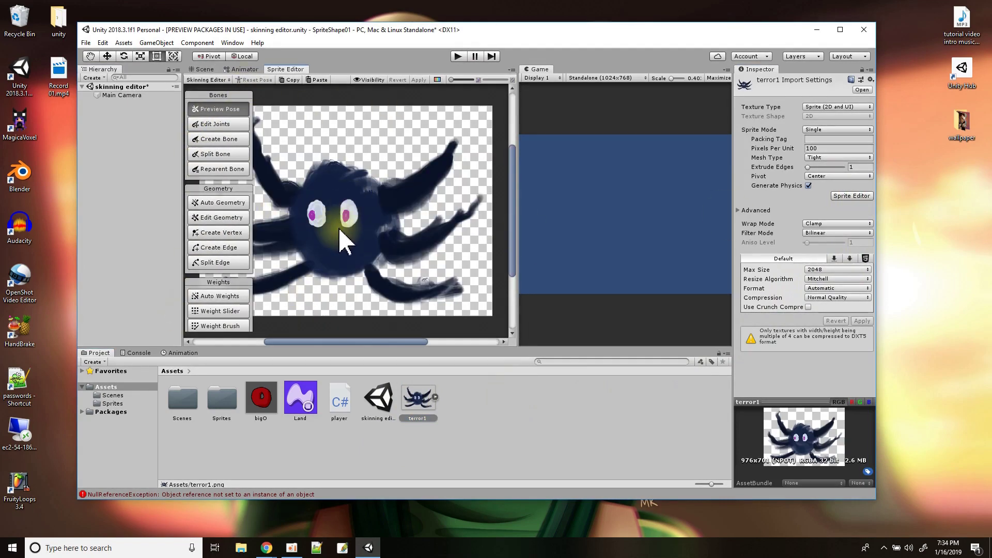
{"action": "left_click_drag", "start_coordinate": [518, 268], "coordinate": [651, 260]}
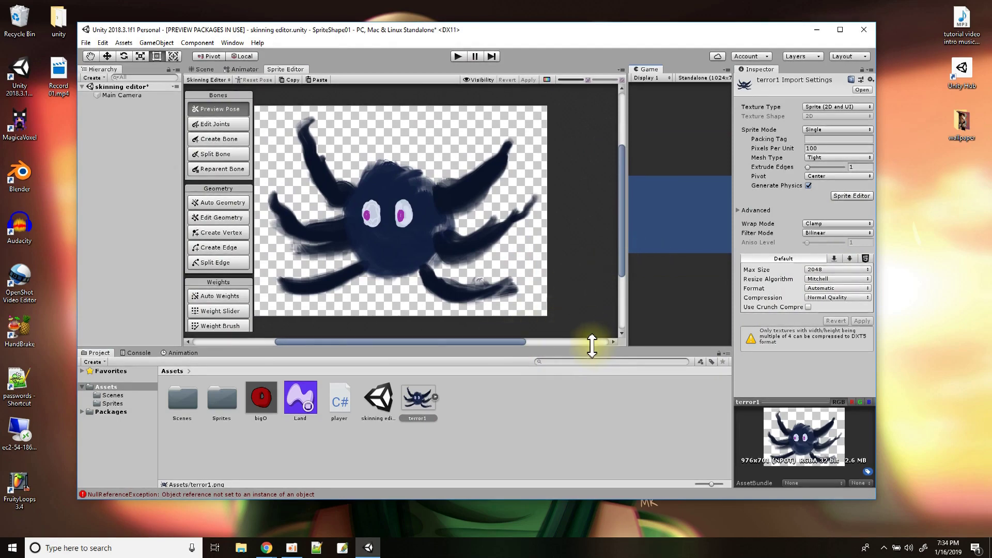
{"action": "left_click_drag", "start_coordinate": [455, 29], "coordinate": [441, 11]}
{"action": "left_click", "coordinate": [578, 329]}
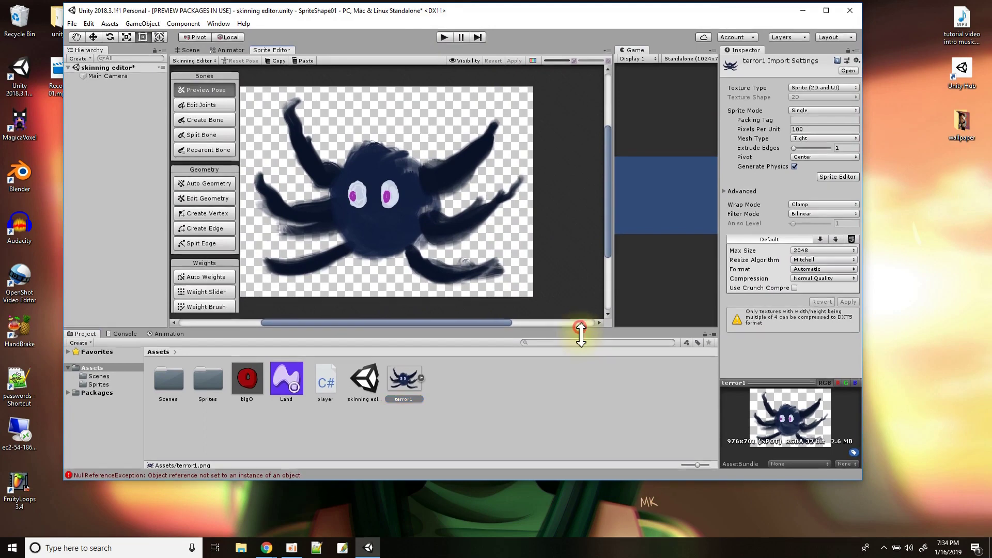
{"action": "left_click_drag", "start_coordinate": [864, 481], "coordinate": [868, 518]}
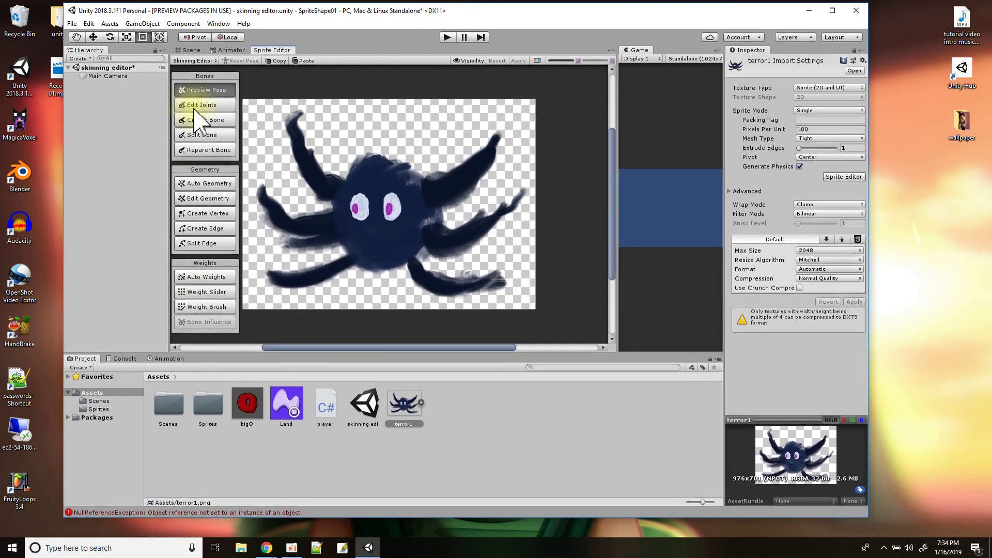
Create a root bone running upward from the base of the creature's body to just below its eyes.
{"action": "left_click", "coordinate": [199, 121]}
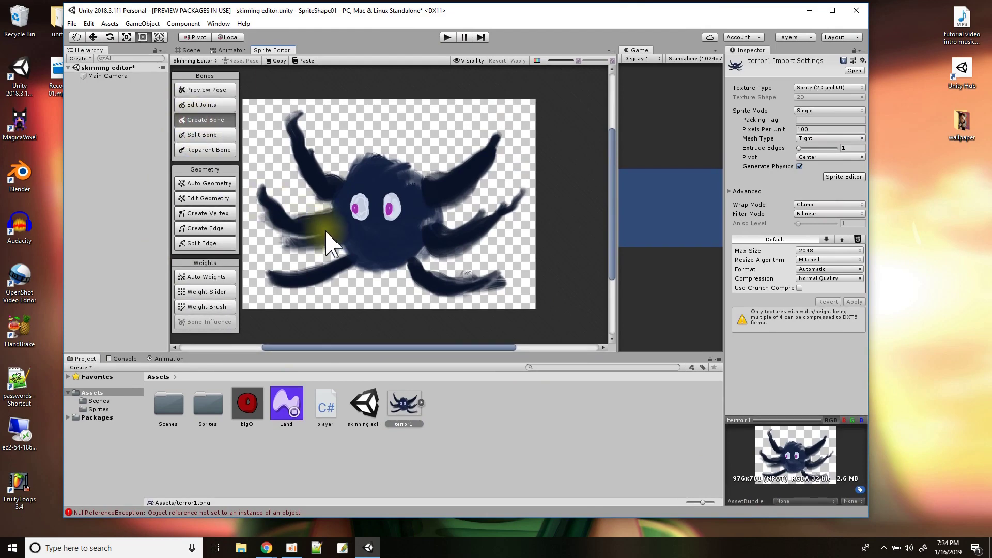
{"action": "left_click", "coordinate": [379, 249]}
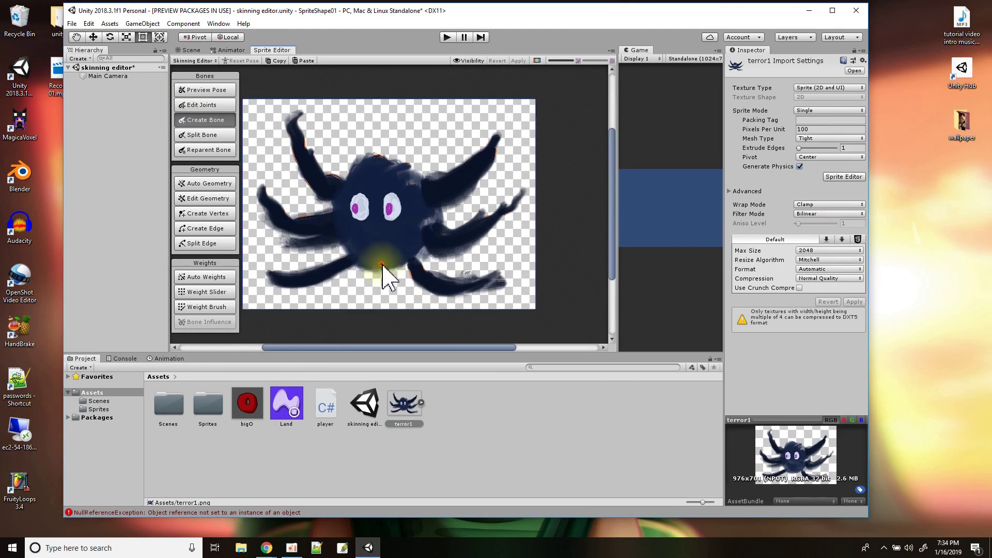
{"action": "left_click", "coordinate": [382, 241]}
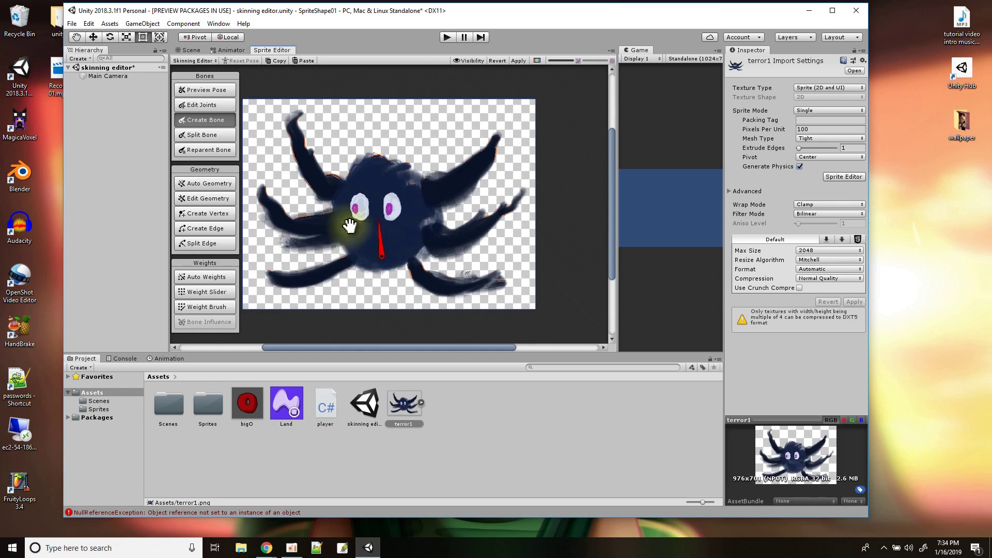
Create two-bone chains parented to the root bone along the creature's middle-left and upper-left legs.
{"action": "left_click", "coordinate": [383, 256]}
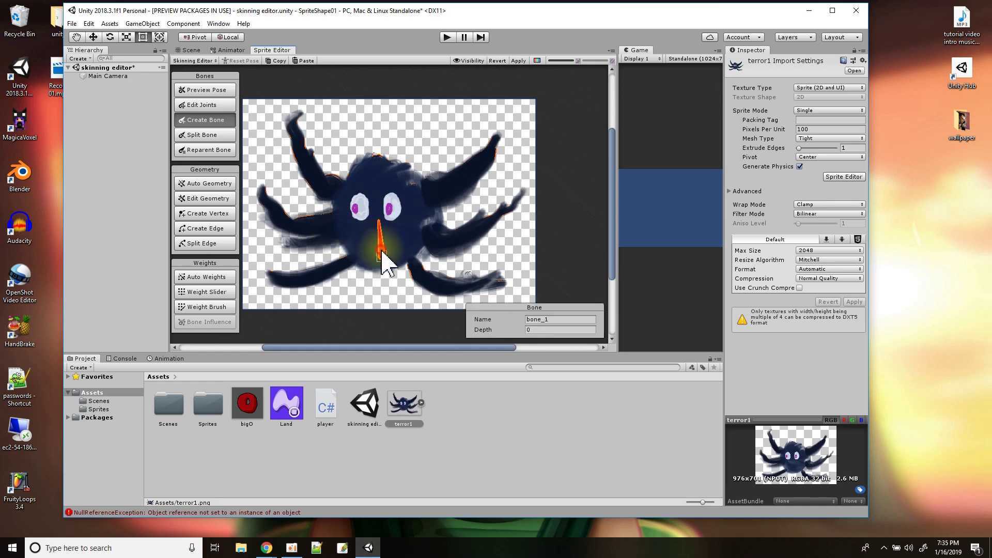
{"action": "left_click", "coordinate": [332, 225]}
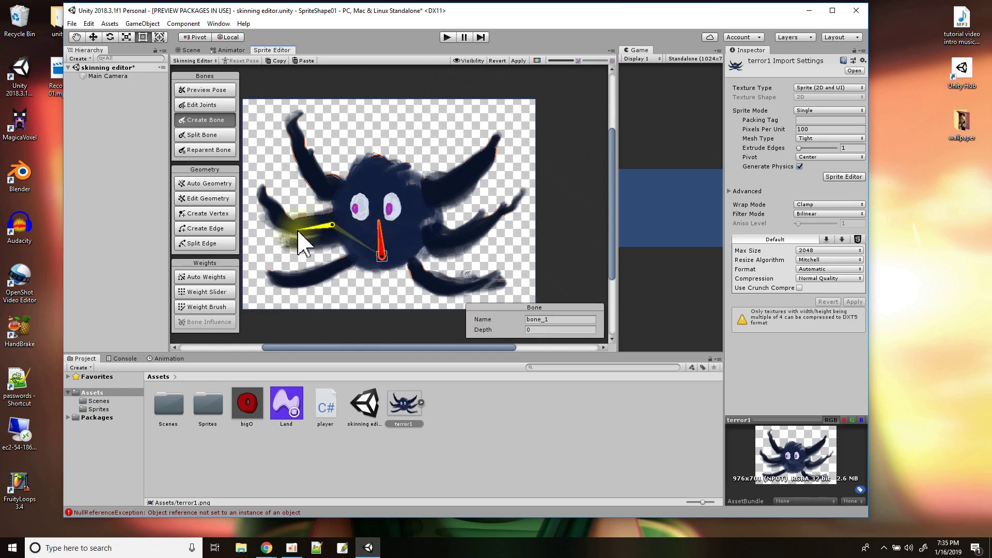
{"action": "left_click", "coordinate": [292, 227]}
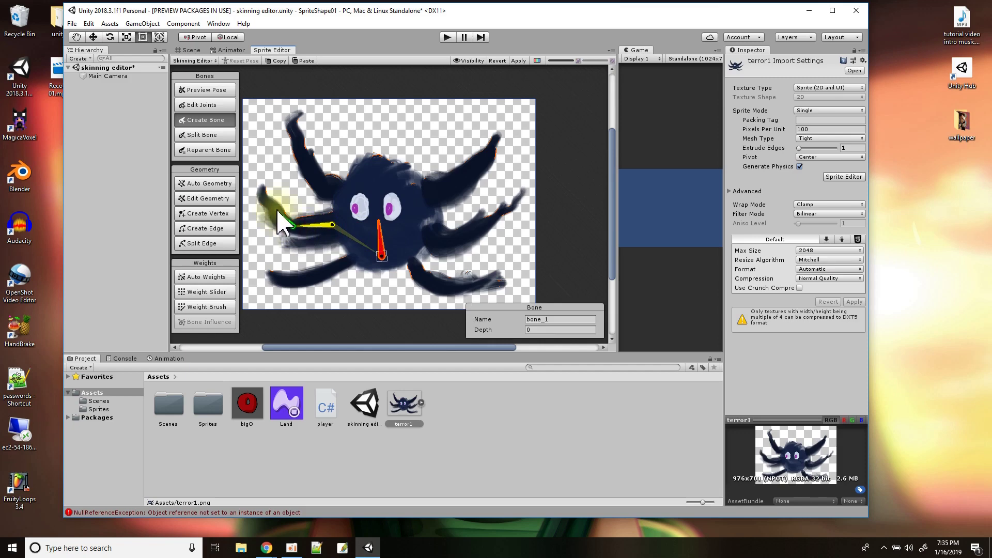
{"action": "left_click", "coordinate": [272, 207]}
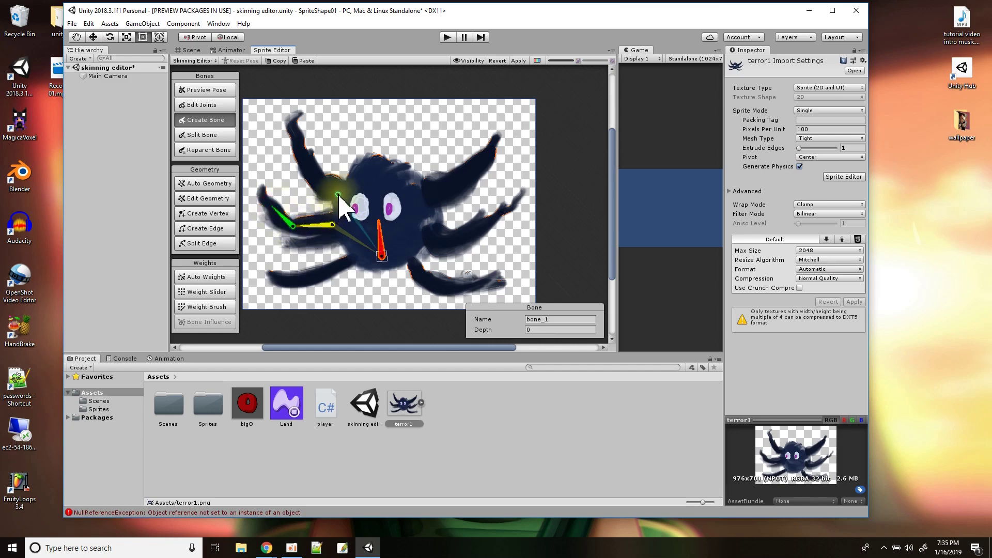
{"action": "left_click", "coordinate": [337, 191]}
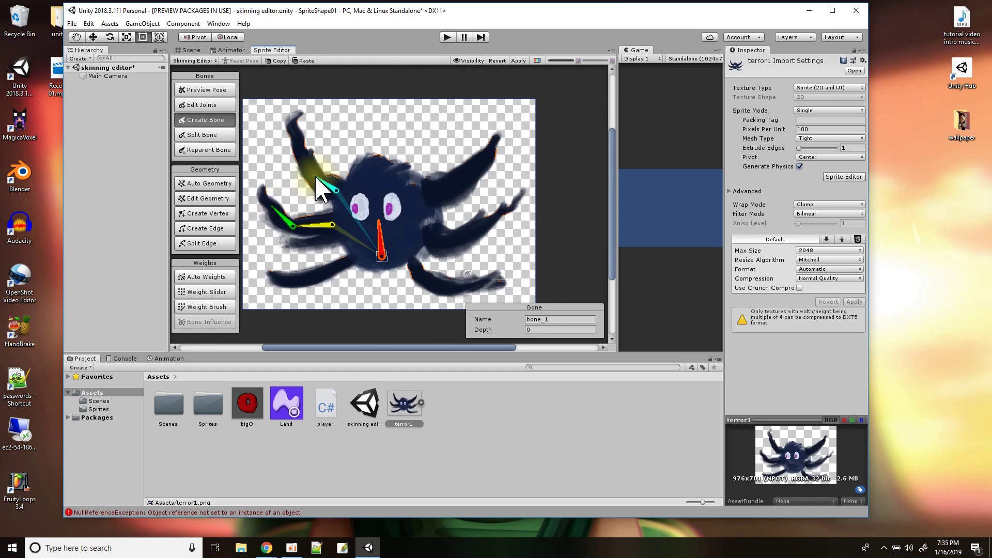
{"action": "left_click", "coordinate": [300, 147]}
Create two-bone chains parented to the root bone along the creature's upper-right and middle-right legs.
{"action": "left_click", "coordinate": [435, 194]}
{"action": "left_click", "coordinate": [461, 181]}
{"action": "left_click", "coordinate": [478, 164]}
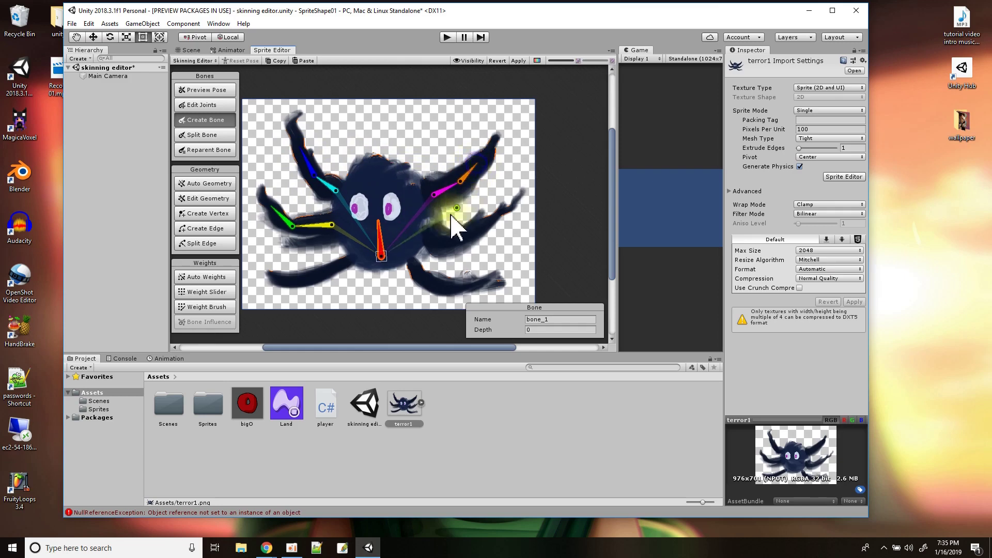
{"action": "left_click", "coordinate": [450, 240]}
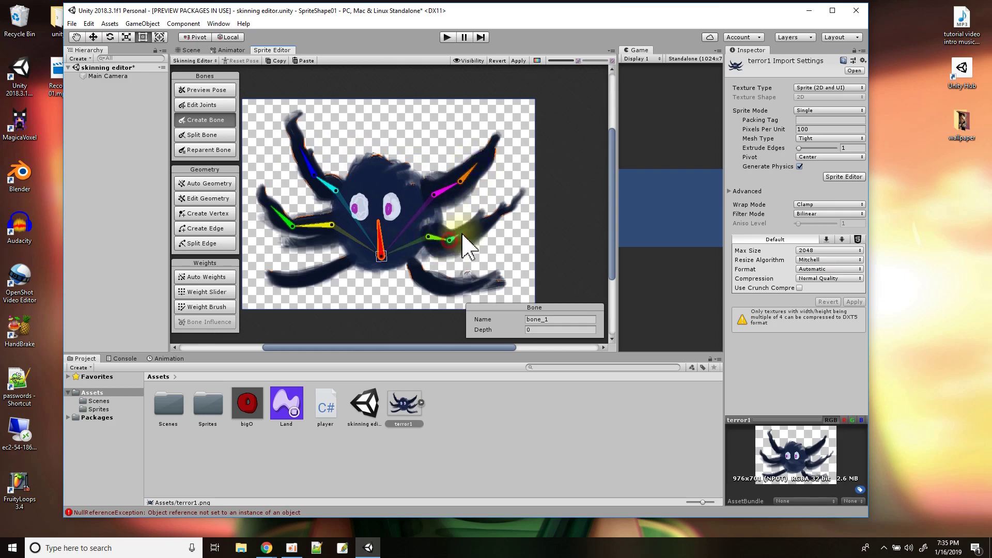
{"action": "left_click", "coordinate": [478, 226]}
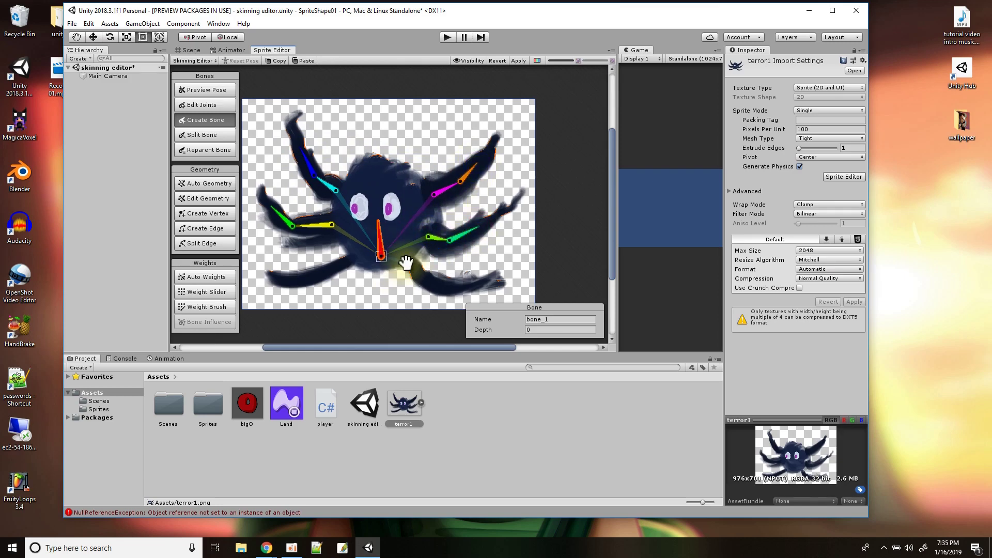
Create two-bone chains parented to the root bone along the creature's lower-right and lower-left legs.
{"action": "left_click", "coordinate": [414, 265]}
{"action": "left_click", "coordinate": [436, 284]}
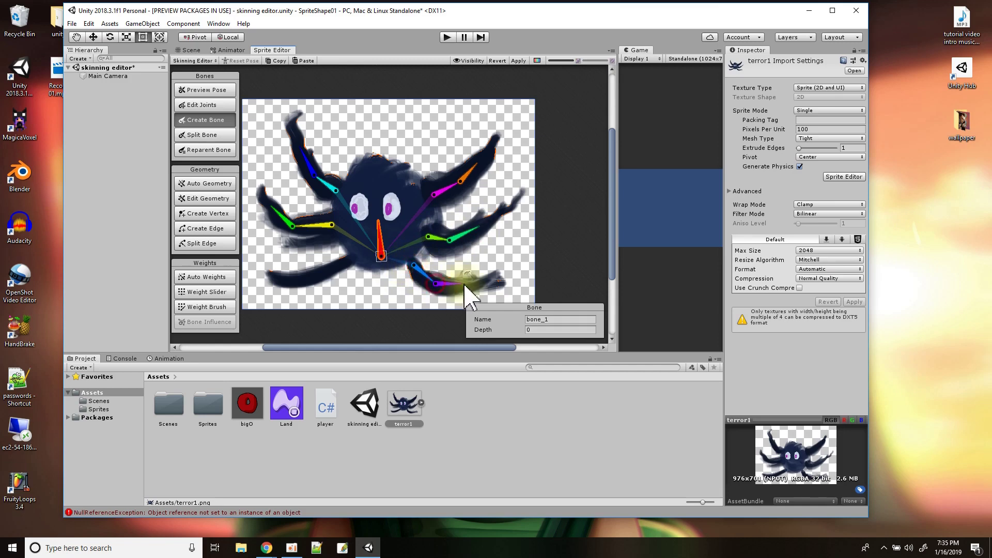
{"action": "left_click", "coordinate": [468, 288]}
{"action": "left_click", "coordinate": [342, 262]}
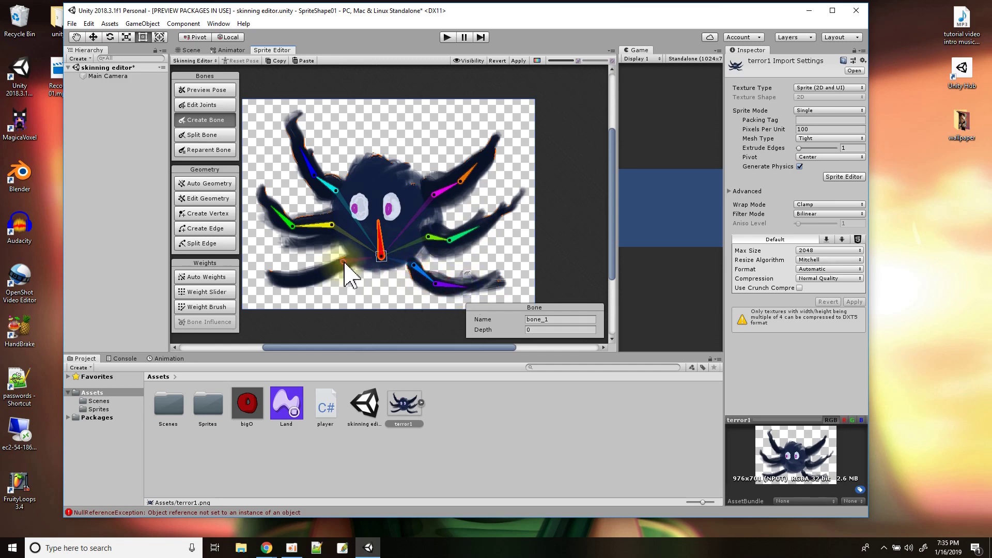
{"action": "left_click", "coordinate": [320, 277]}
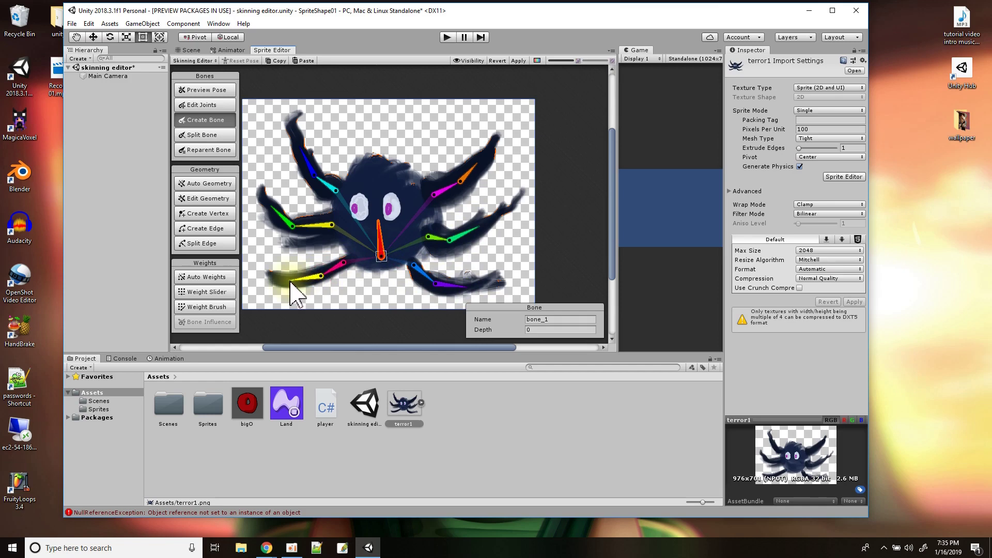
{"action": "left_click", "coordinate": [290, 279]}
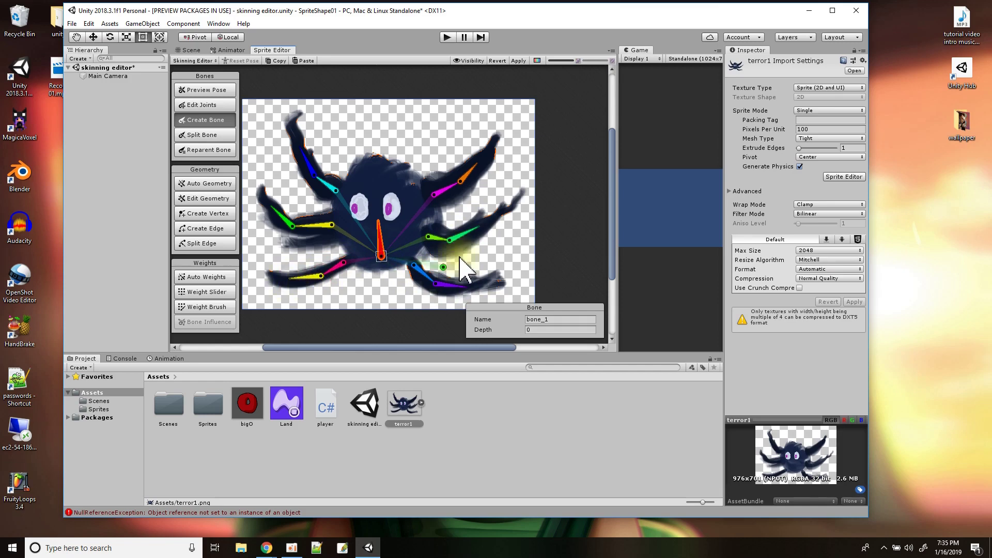
{"action": "left_click", "coordinate": [422, 257]}
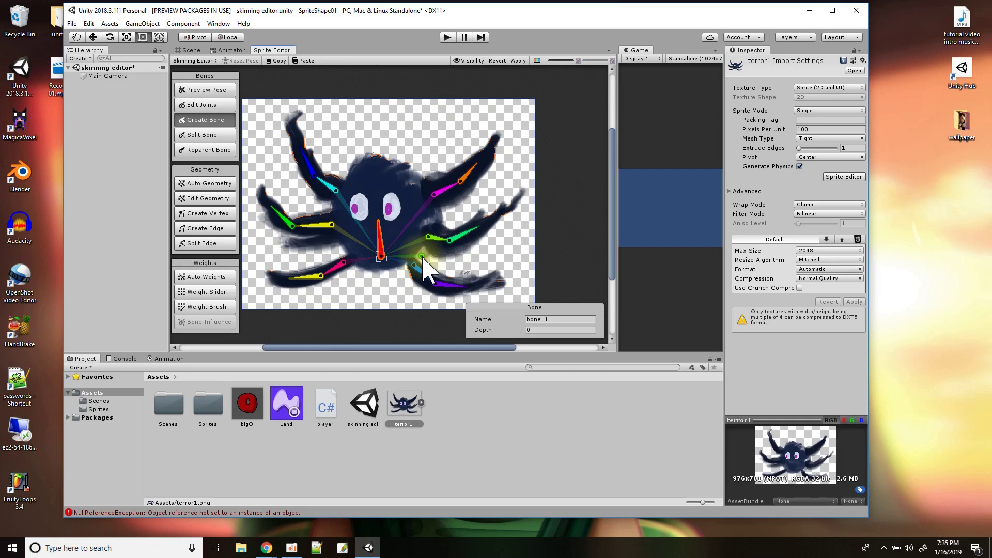
{"action": "left_click", "coordinate": [267, 225]}
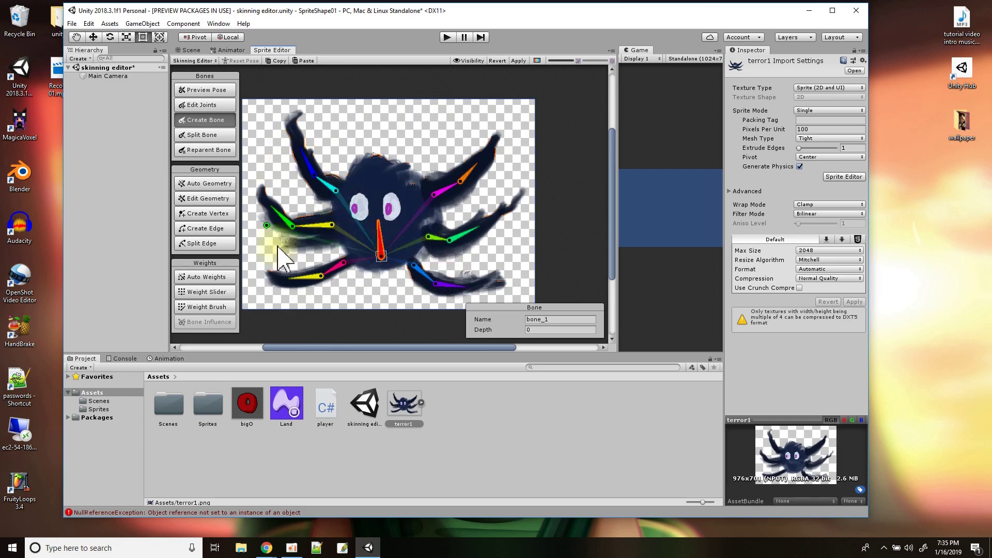
Set the right legs' bone depths to -1 for the upper leg, -2 for the middle leg and -3 for the lower leg.
{"action": "left_click", "coordinate": [388, 276]}
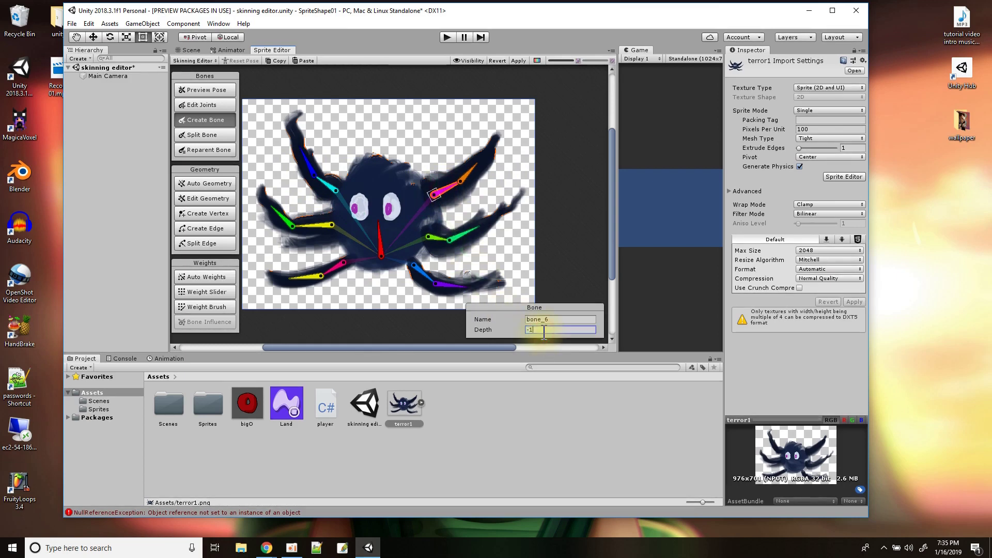
{"action": "left_click", "coordinate": [468, 174]}
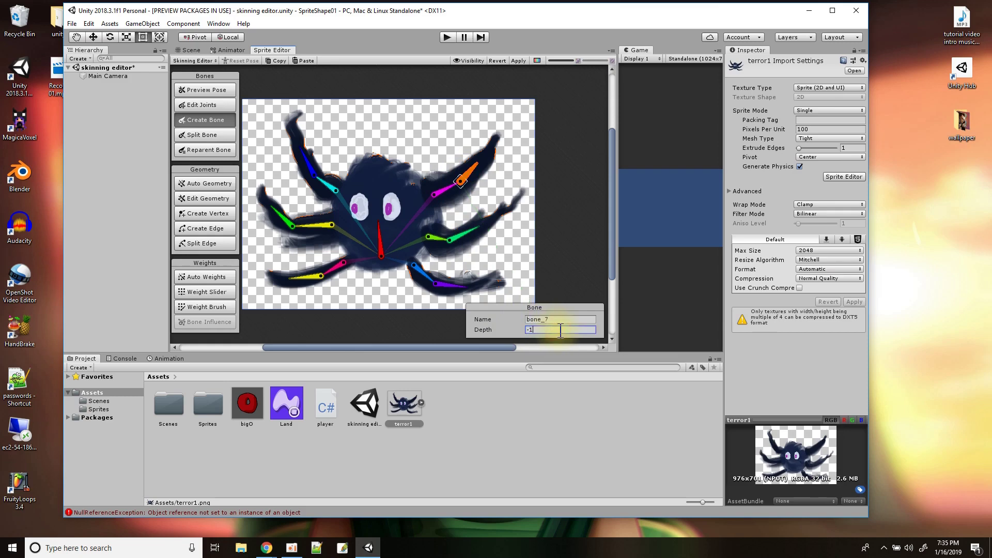
{"action": "left_click", "coordinate": [437, 240]}
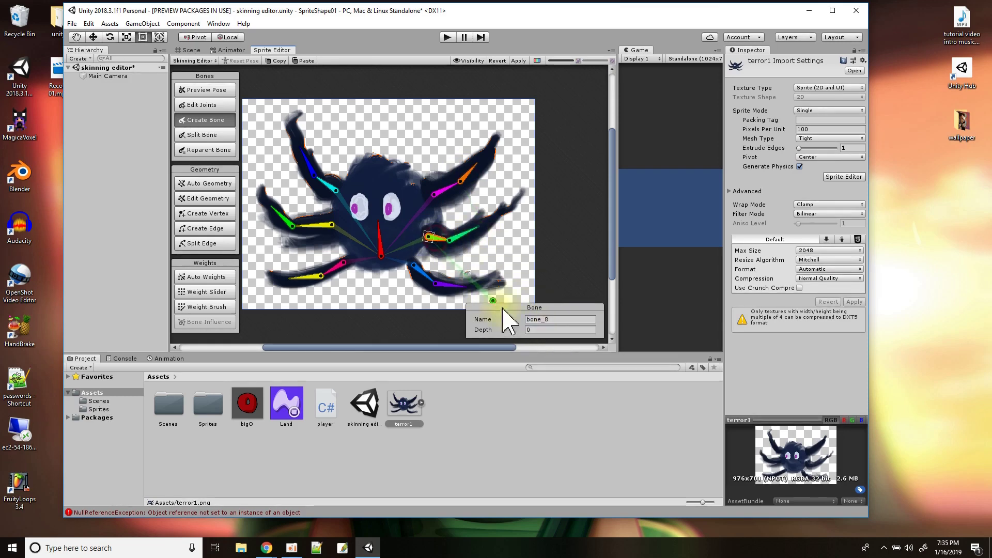
{"action": "left_click", "coordinate": [538, 331]}
{"action": "type", "text": "-2"}
{"action": "left_click", "coordinate": [449, 240]}
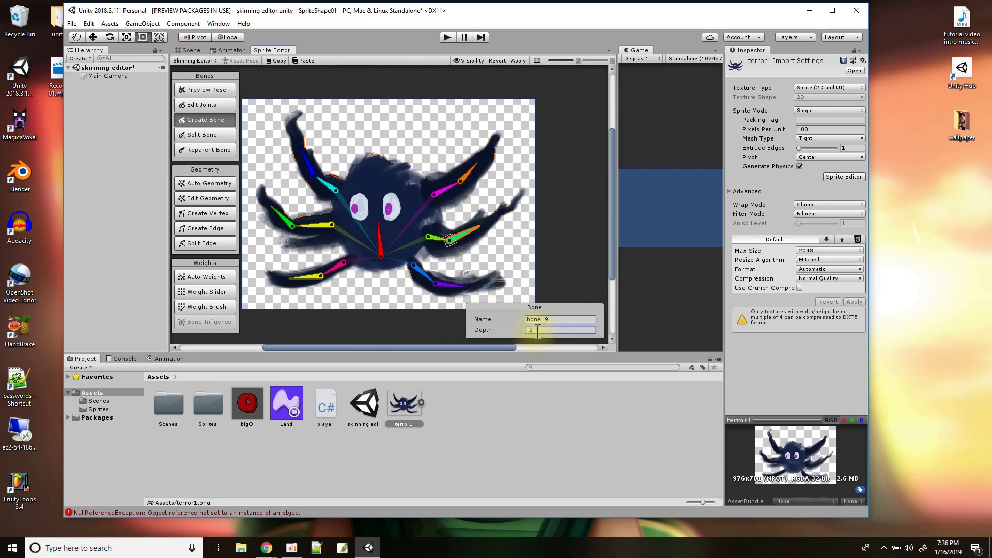
{"action": "left_click", "coordinate": [435, 283]}
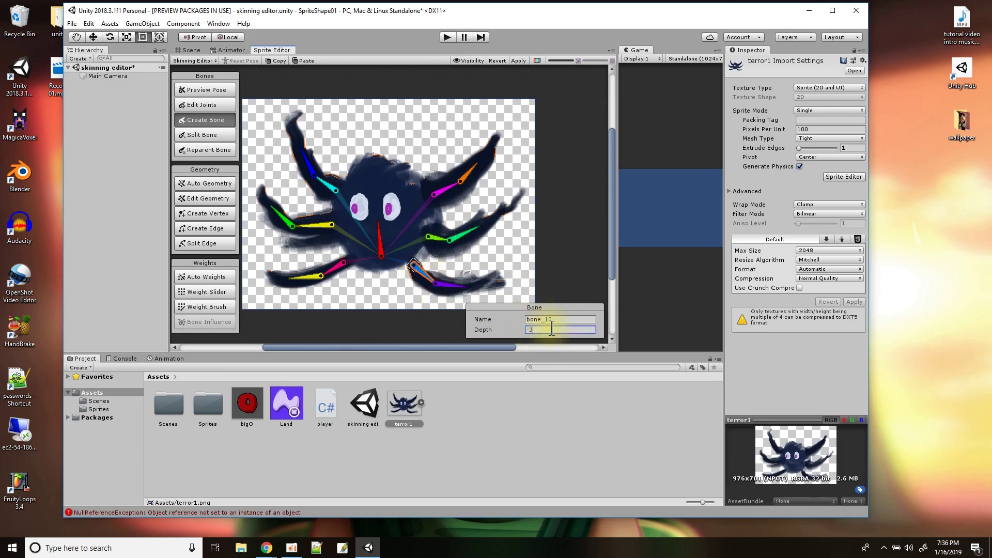
{"action": "left_click", "coordinate": [468, 287]}
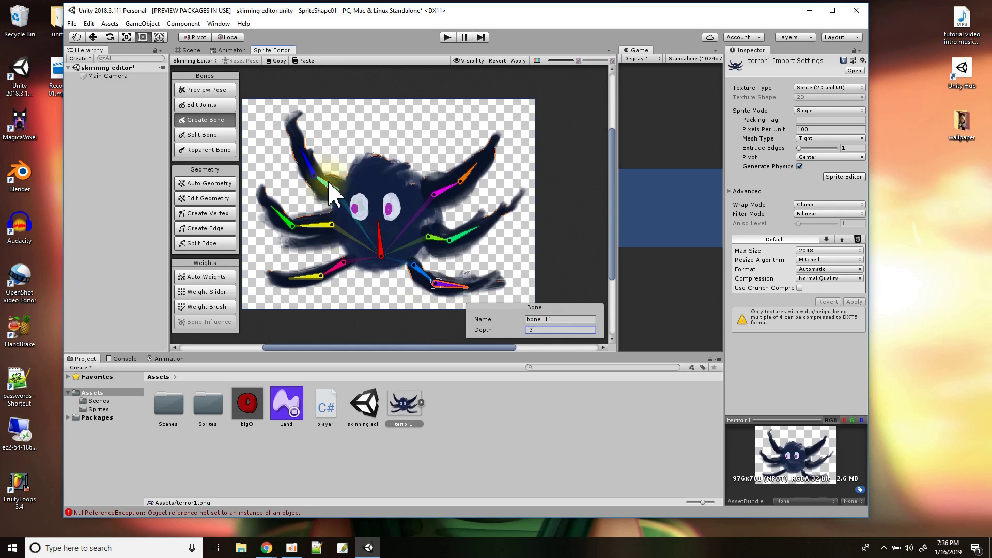
Set the left legs' bone depths to 1 for the upper leg, 2 for the middle leg and 3 for the lower leg.
{"action": "left_click", "coordinate": [536, 330]}
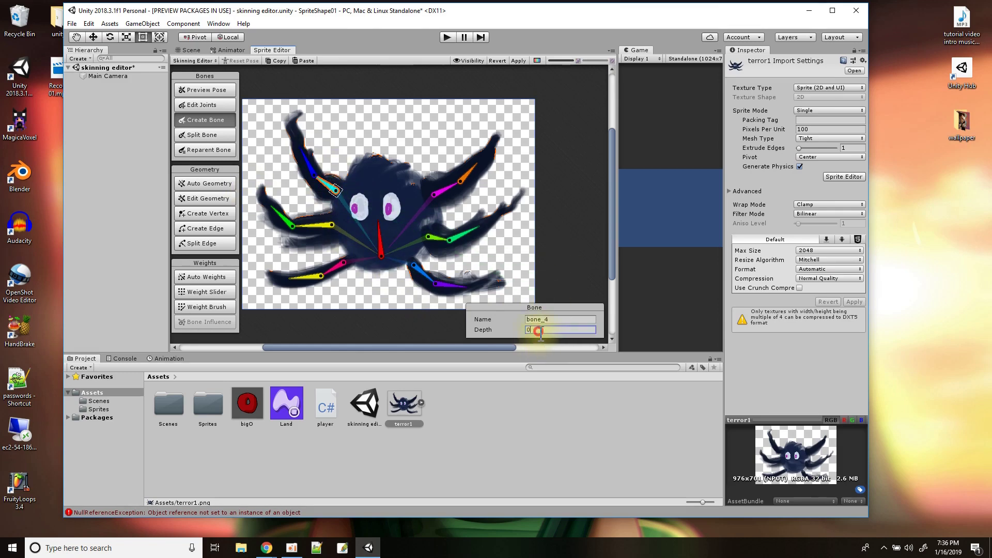
{"action": "type", "text": "1"}
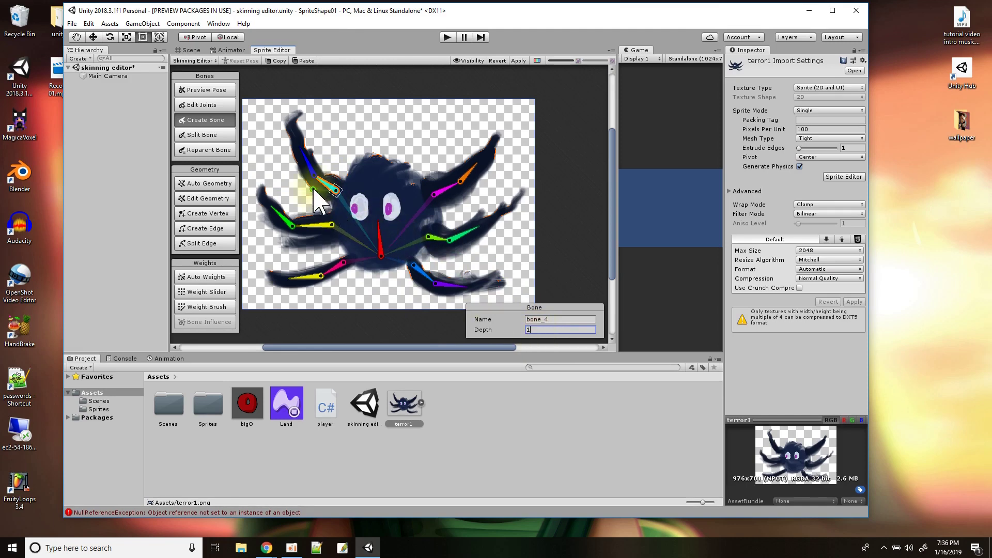
{"action": "left_click", "coordinate": [314, 172]}
{"action": "left_click", "coordinate": [549, 331]}
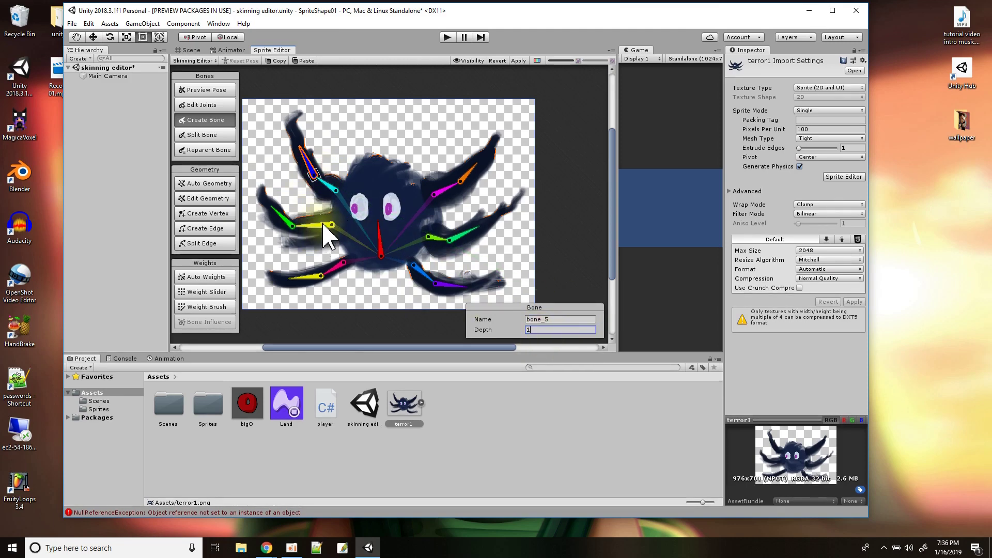
{"action": "left_click", "coordinate": [414, 265]}
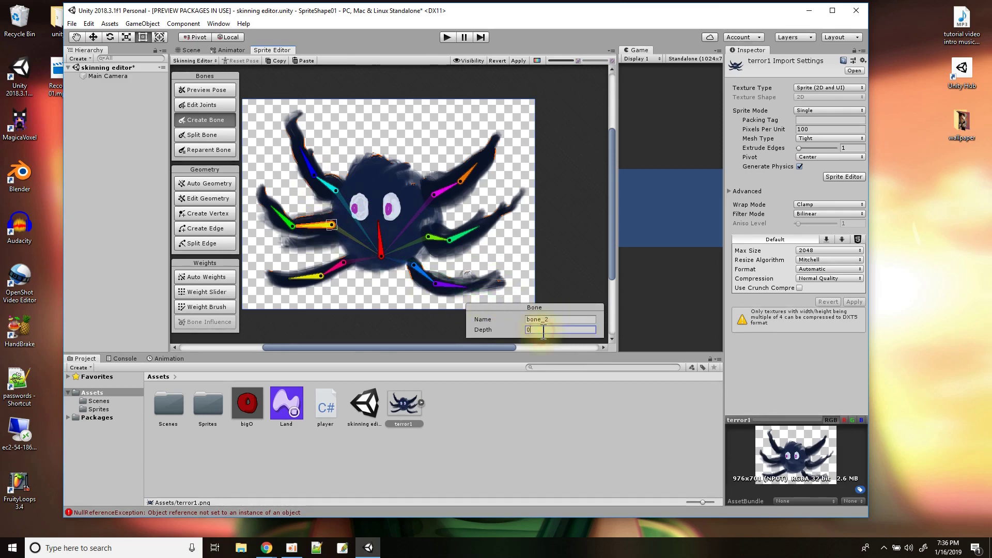
{"action": "left_click", "coordinate": [288, 227]}
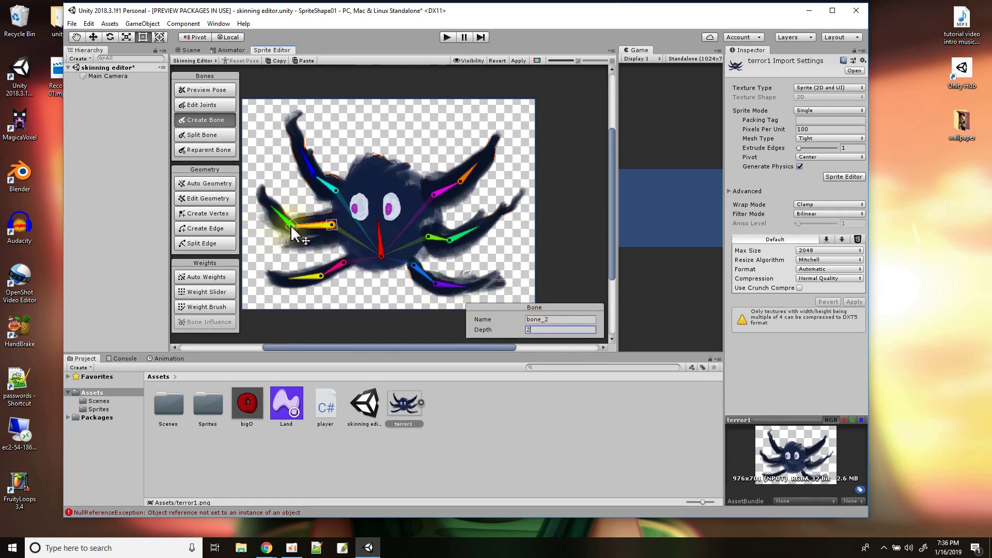
{"action": "left_click", "coordinate": [541, 331]}
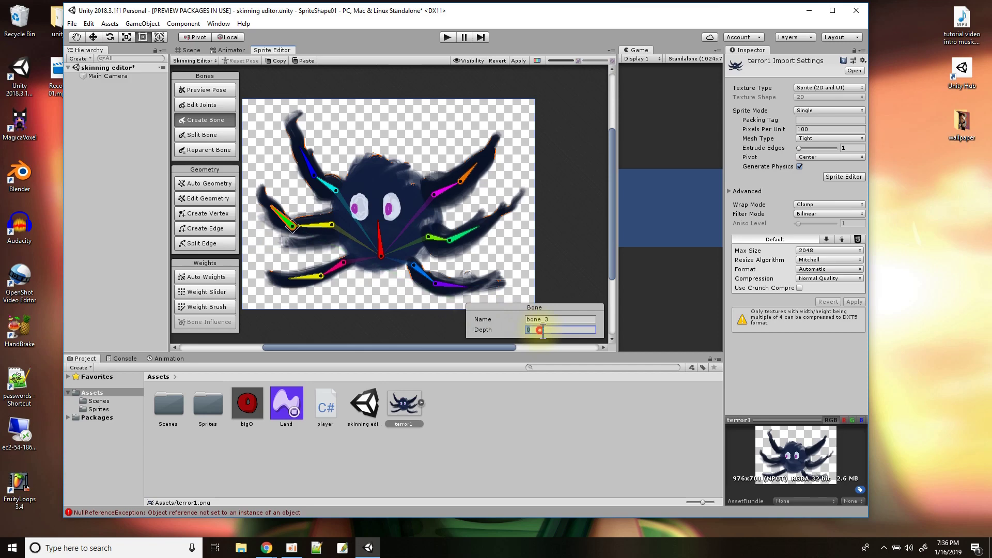
{"action": "type", "text": "2"}
{"action": "left_click", "coordinate": [326, 268]}
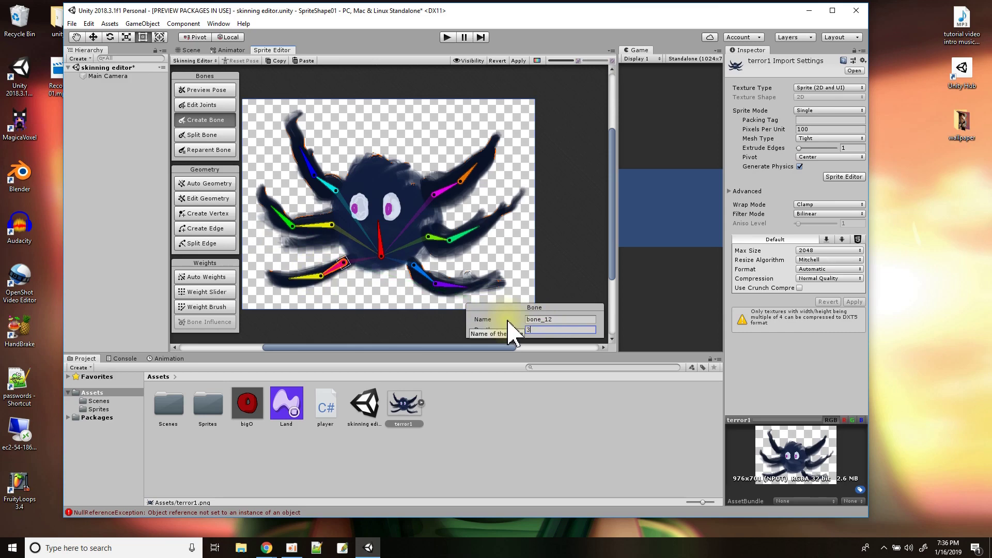
{"action": "left_click", "coordinate": [529, 330]}
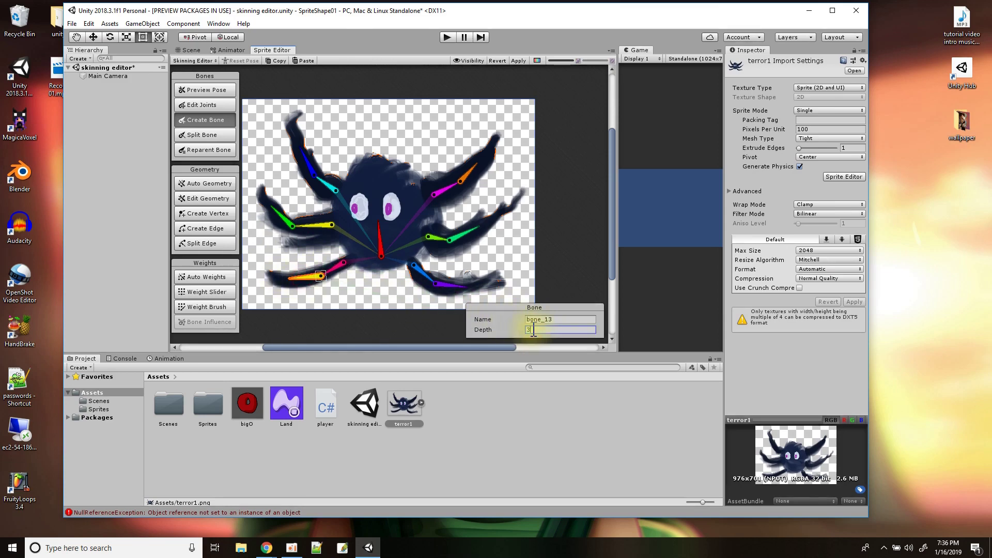
Automatically generate the creature sprite's geometry and bone weights, and apply the rig to the sprite.
{"action": "left_click", "coordinate": [206, 184]}
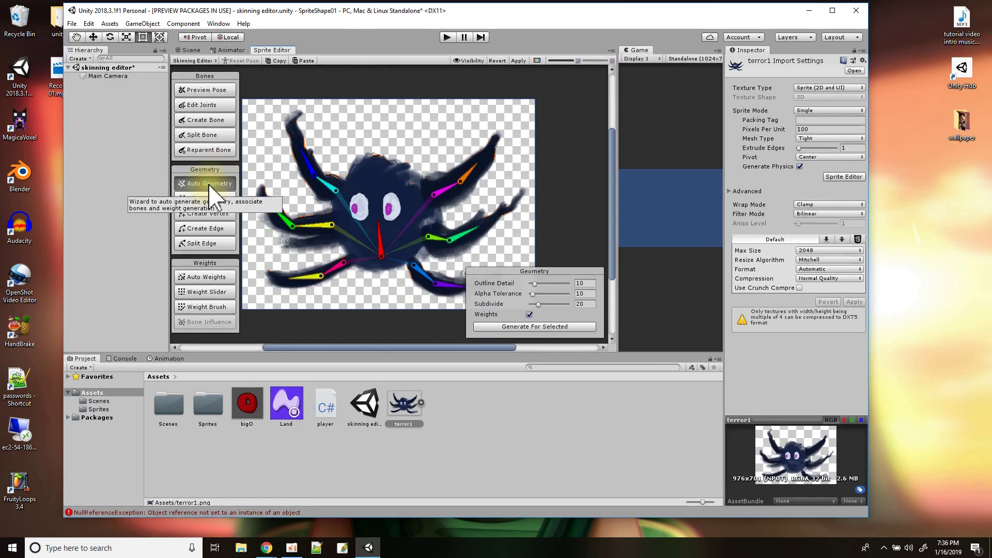
{"action": "left_click", "coordinate": [496, 327]}
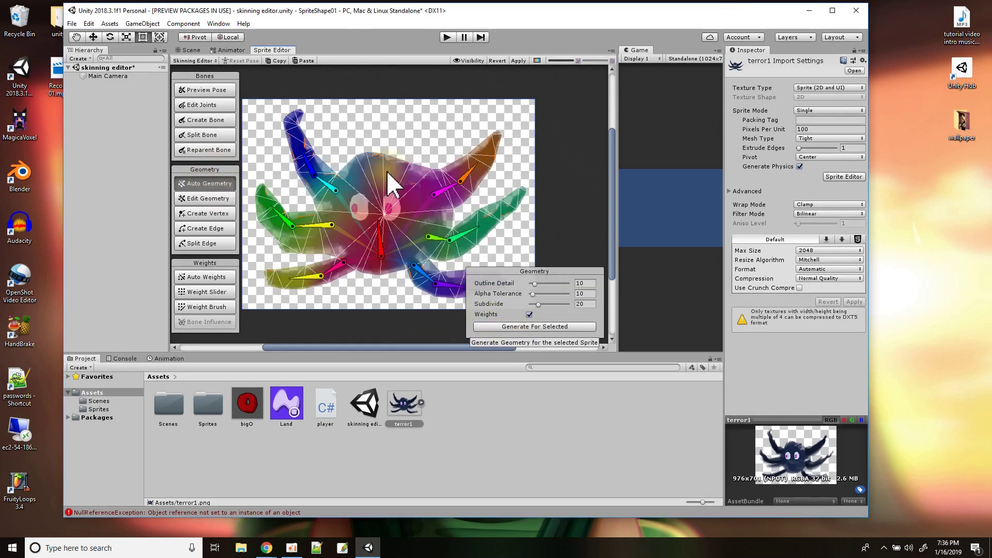
{"action": "left_click", "coordinate": [201, 278]}
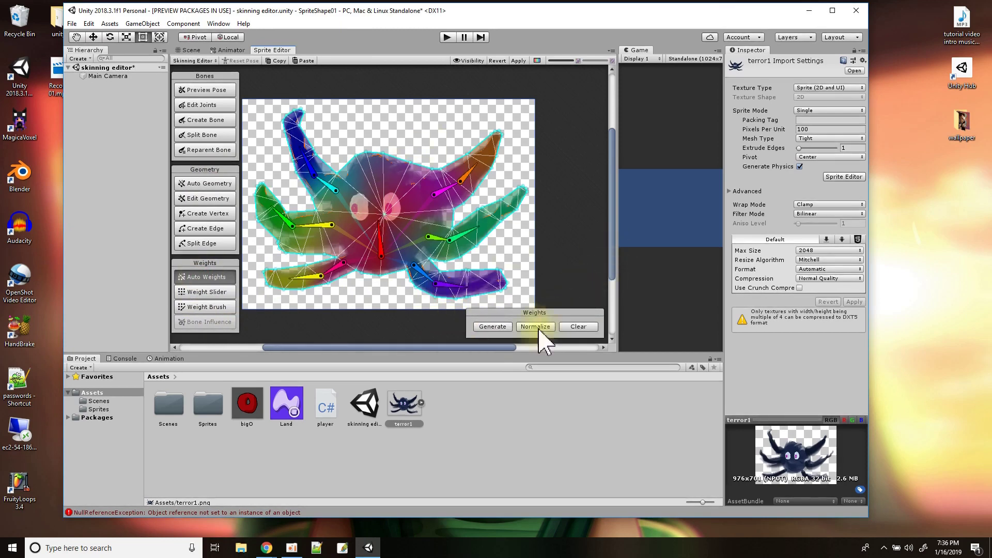
{"action": "left_click", "coordinate": [519, 60]}
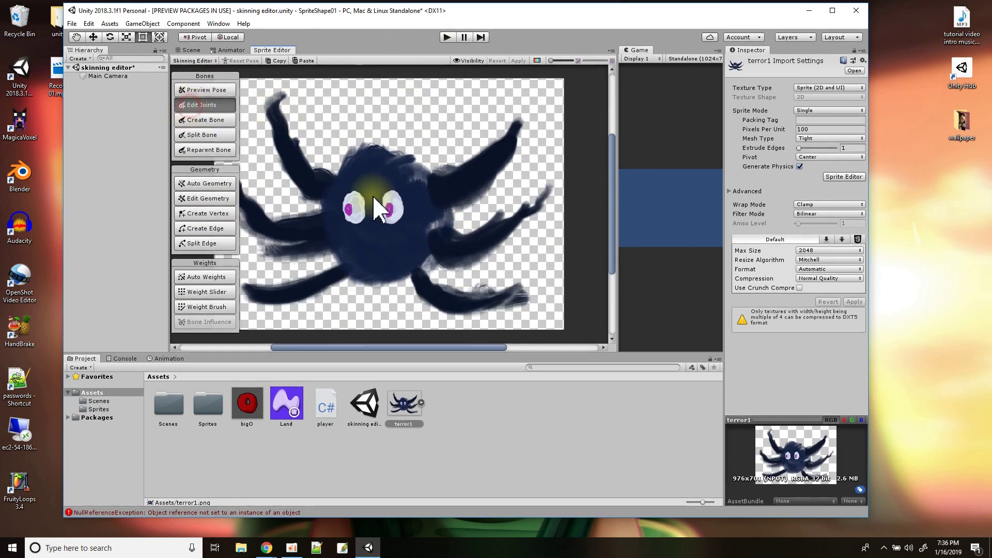
{"action": "left_click", "coordinate": [202, 122]}
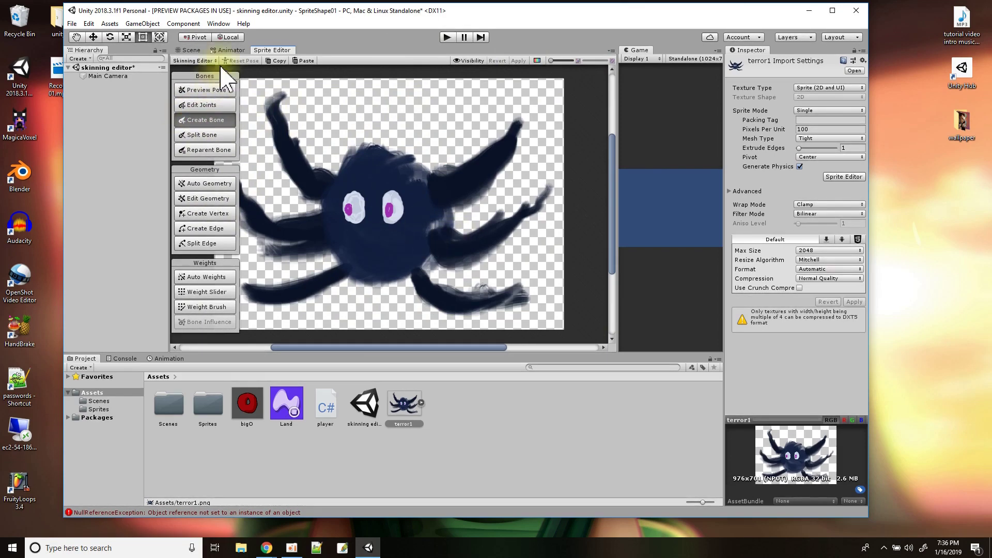
Place the terror1 sprite in the scene and position it near the camera's centre, at about X 0.26, Y 0.31.
{"action": "left_click", "coordinate": [189, 50]}
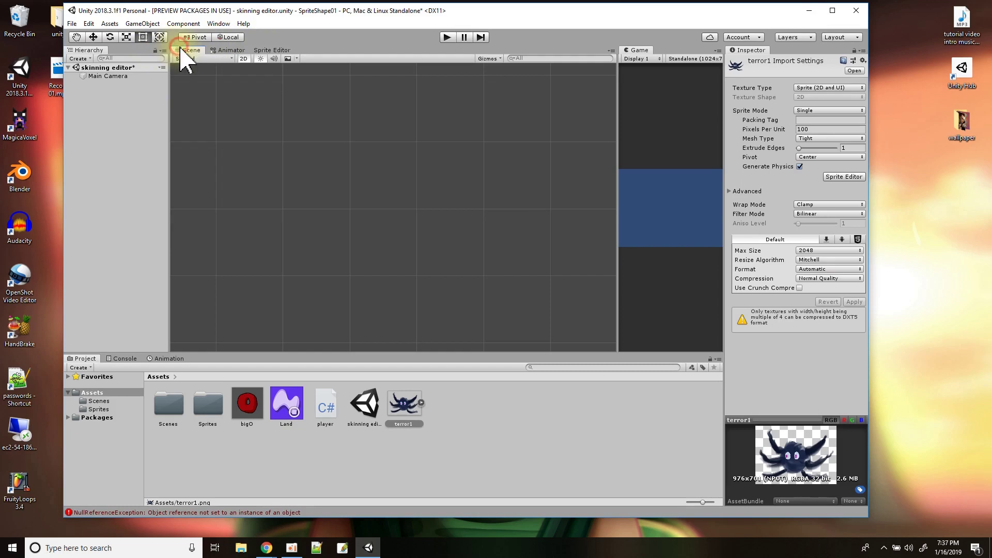
{"action": "left_click_drag", "start_coordinate": [399, 410], "coordinate": [393, 210]}
{"action": "scroll", "coordinate": [391, 207], "scroll_direction": "down", "scroll_amount": 3}
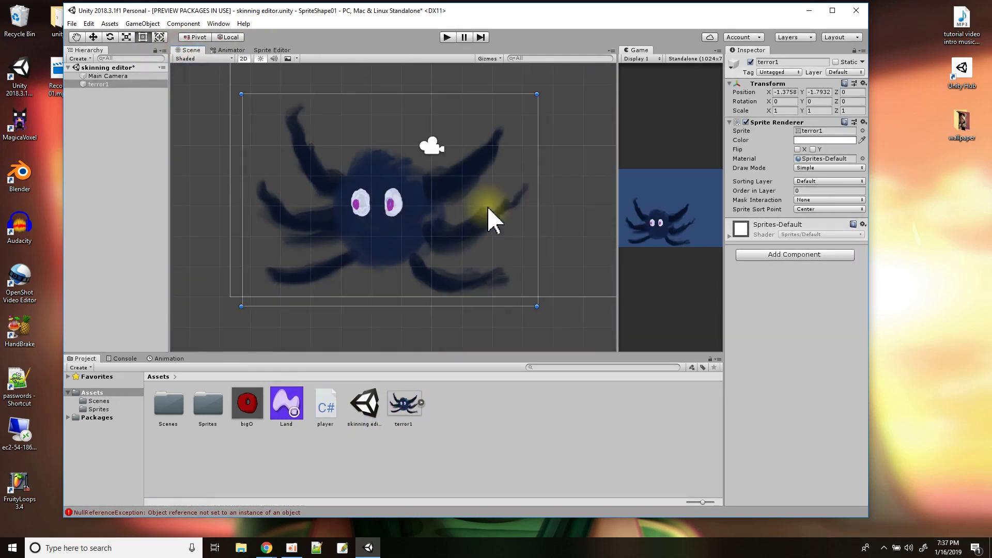
{"action": "scroll", "coordinate": [430, 230], "scroll_direction": "down", "scroll_amount": 1}
{"action": "middle_click_drag", "start_coordinate": [428, 220], "coordinate": [361, 246]}
{"action": "scroll", "coordinate": [361, 246], "scroll_direction": "up", "scroll_amount": 1}
{"action": "left_click_drag", "start_coordinate": [344, 266], "coordinate": [385, 201]}
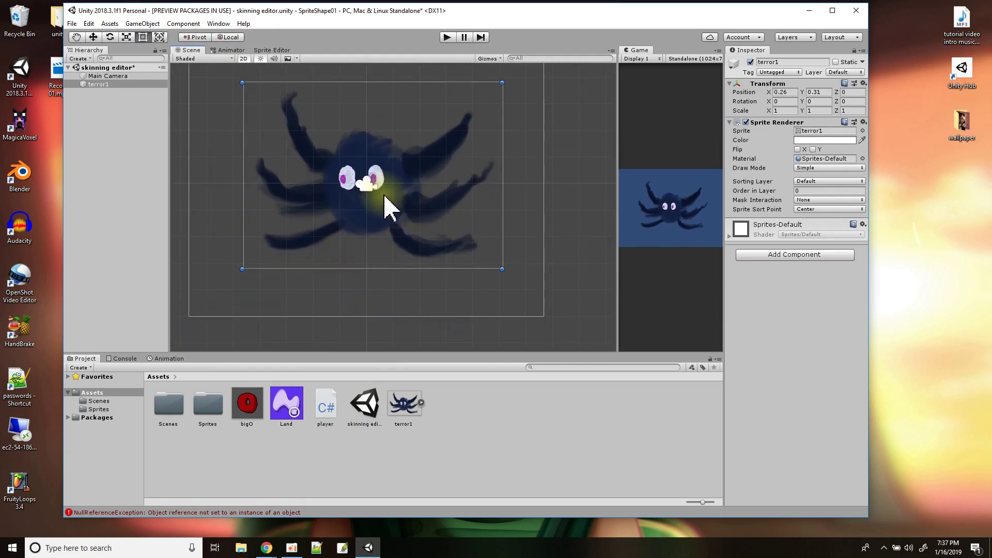
Add a Sprite Skin component to terror1 and create its bones.
{"action": "left_click", "coordinate": [817, 255]}
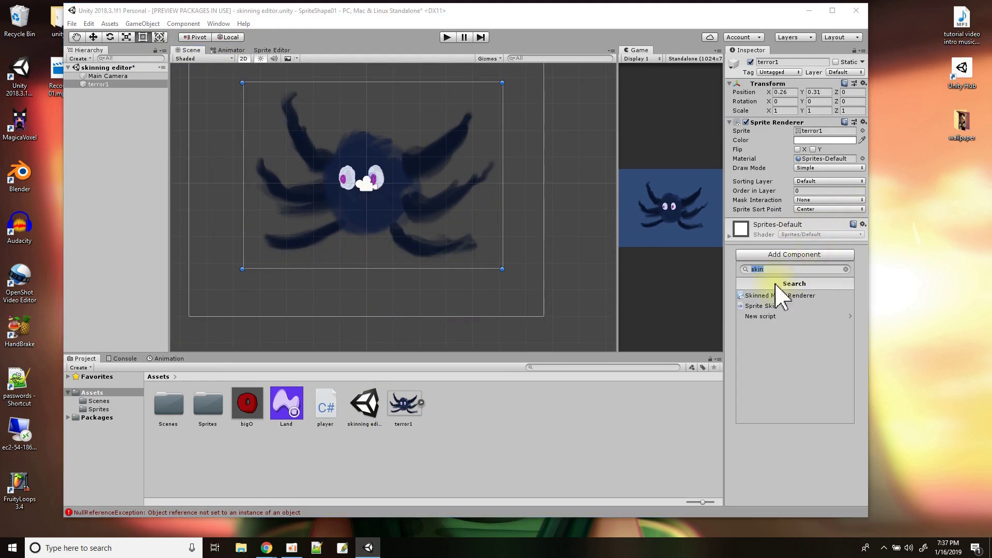
{"action": "left_click", "coordinate": [758, 307]}
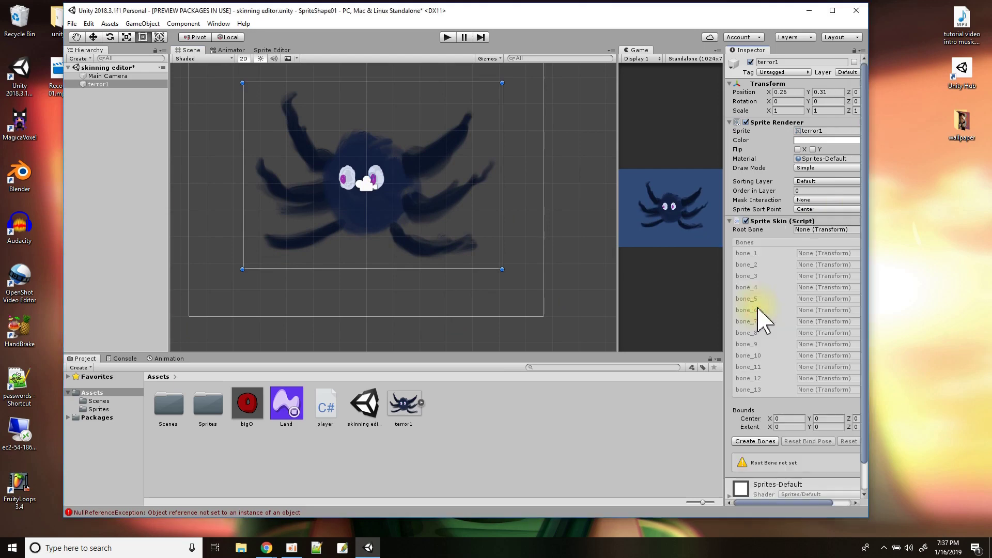
{"action": "left_click", "coordinate": [762, 443]}
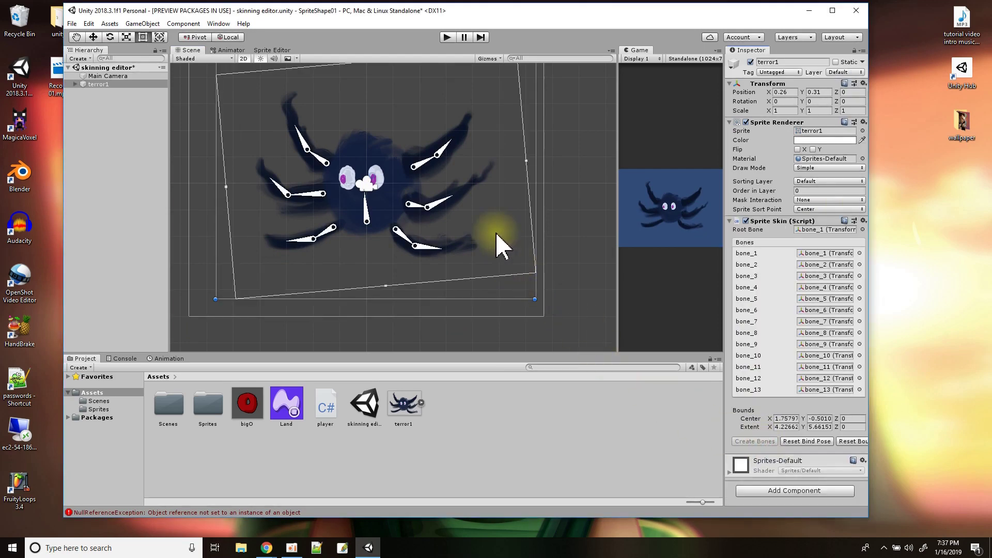
Test the rig by posing the upper-right leg and rotating the middle-left leg's inner bone slightly upward.
{"action": "left_click_drag", "start_coordinate": [444, 147], "coordinate": [423, 181]}
{"action": "left_click", "coordinate": [367, 206]}
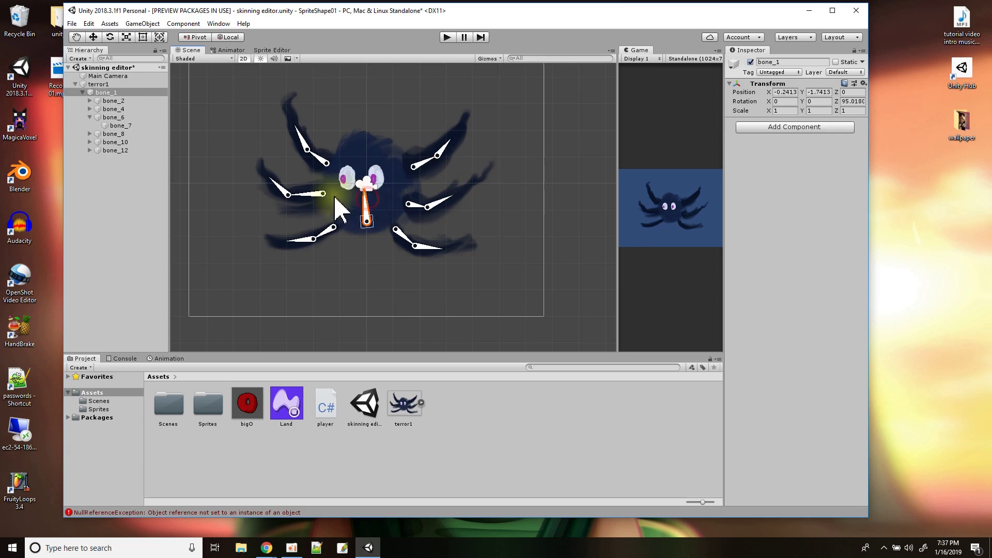
{"action": "mouse_move", "coordinate": [303, 195]}
{"action": "left_mouse_down"}
{"action": "mouse_move", "coordinate": [306, 207]}
{"action": "mouse_move", "coordinate": [303, 187]}
{"action": "mouse_move", "coordinate": [295, 193]}
{"action": "left_mouse_up"}
Create an animation clip named idle for the terror1 object.
{"action": "left_click", "coordinate": [173, 358]}
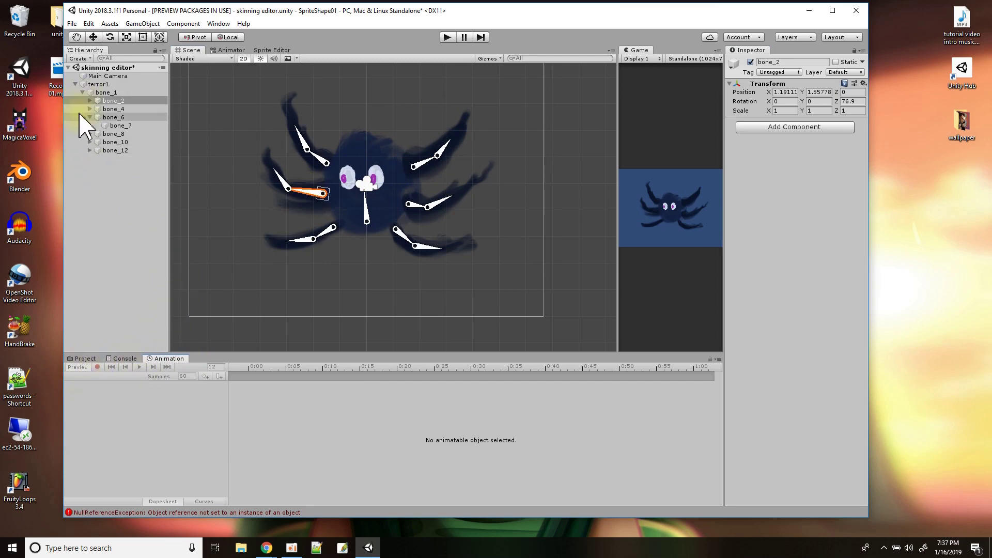
{"action": "left_click", "coordinate": [100, 83]}
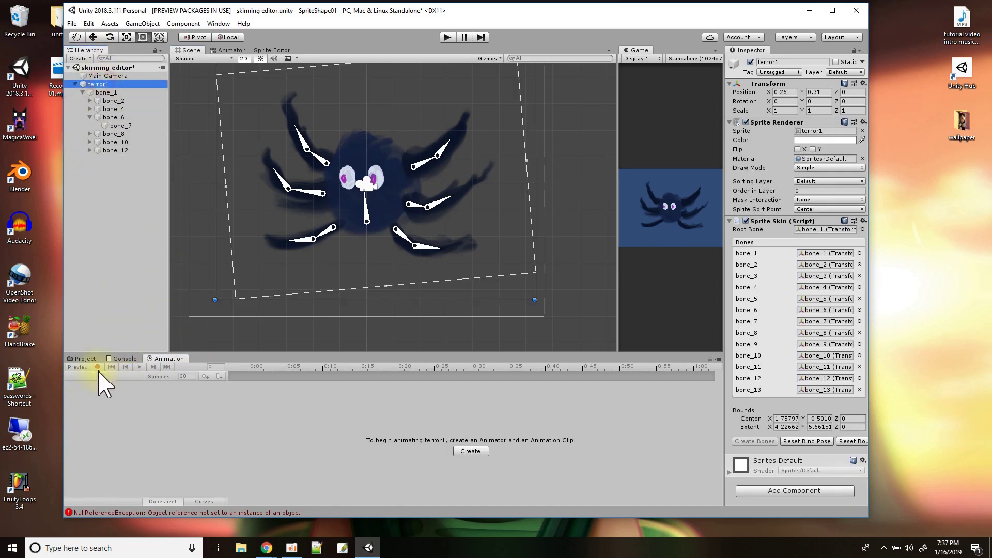
{"action": "left_click", "coordinate": [472, 452]}
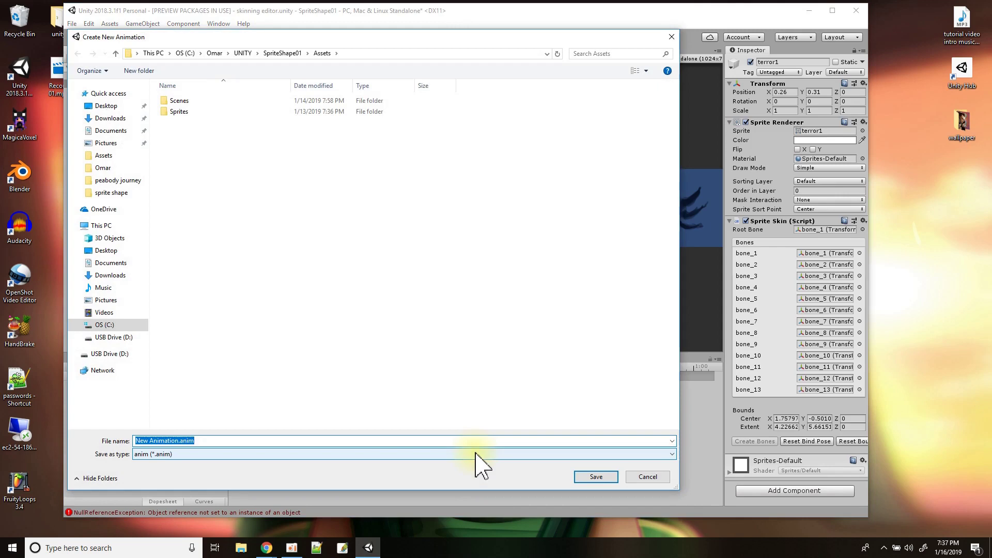
{"action": "type", "text": "idle"}
{"action": "key", "text": "Return"}
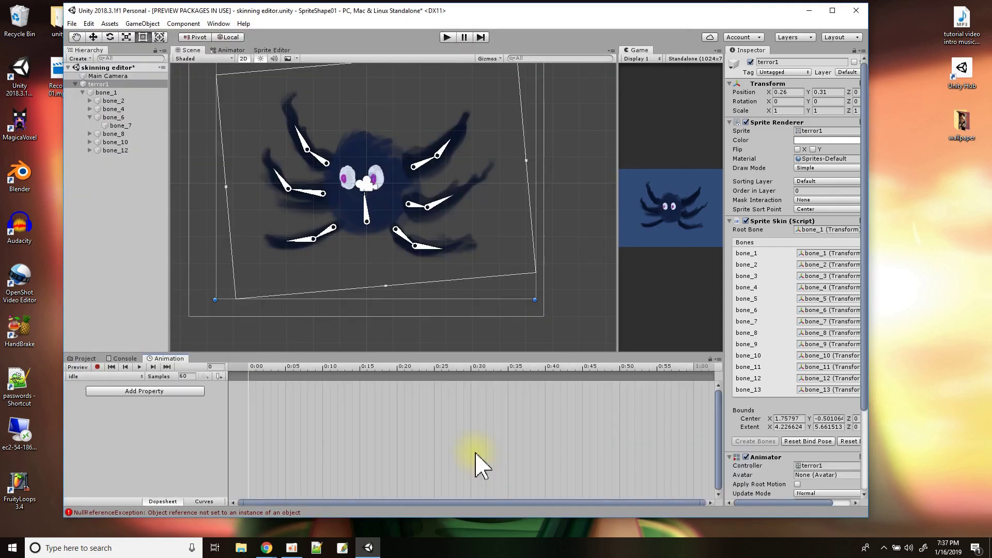
Start recording the idle clip and, at frame 5, key a pose with all six legs' inner bones rotated downward.
{"action": "left_click", "coordinate": [95, 366]}
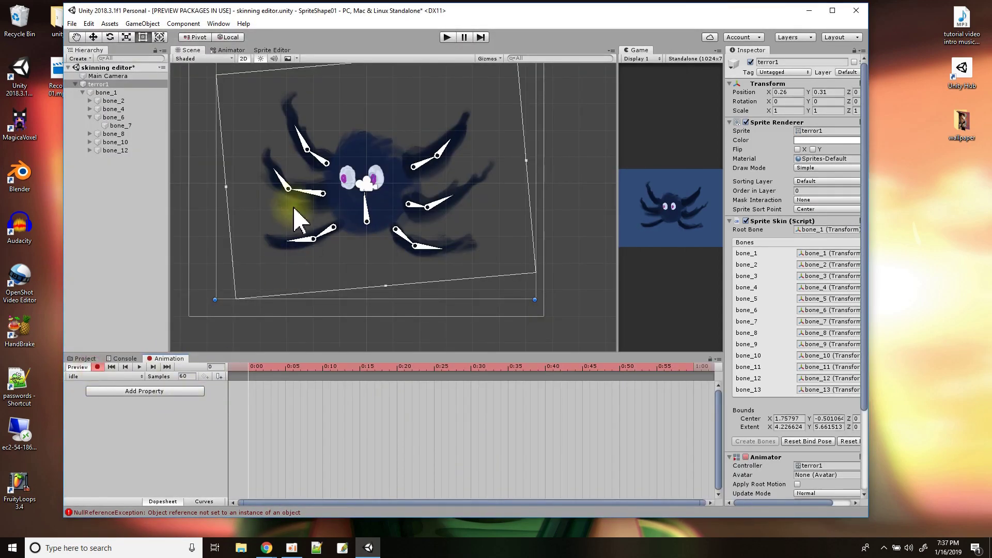
{"action": "left_click", "coordinate": [285, 366]}
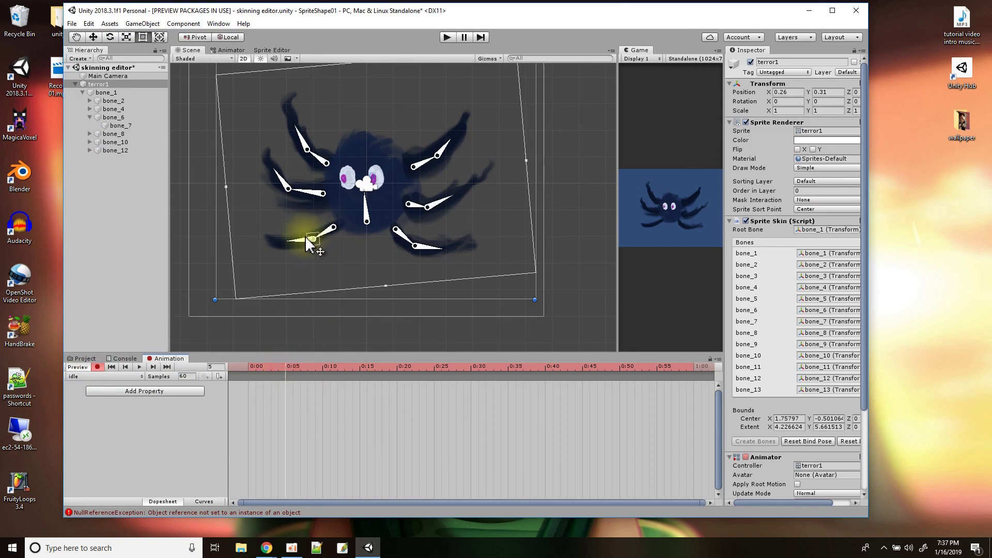
{"action": "left_click_drag", "start_coordinate": [321, 238], "coordinate": [399, 254]}
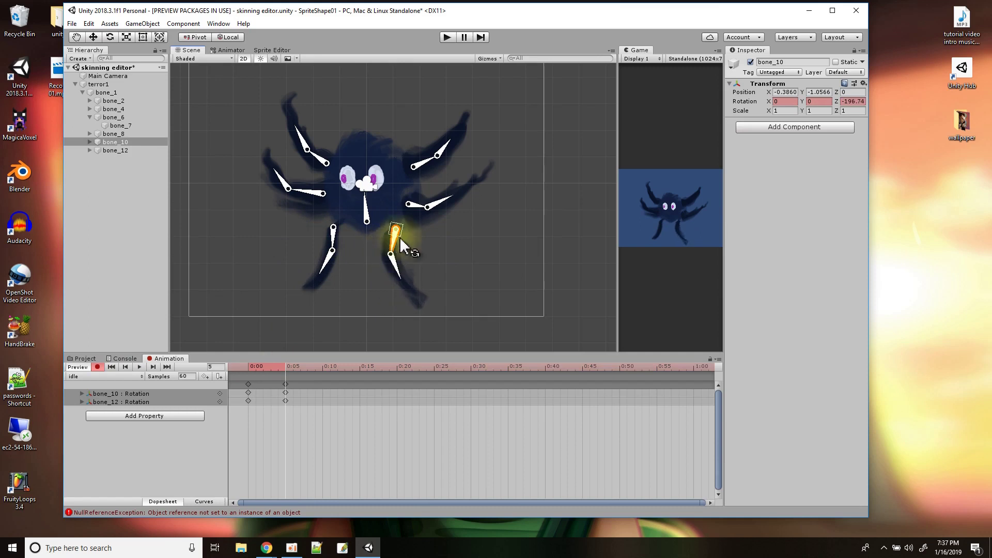
{"action": "left_click_drag", "start_coordinate": [423, 208], "coordinate": [417, 227]}
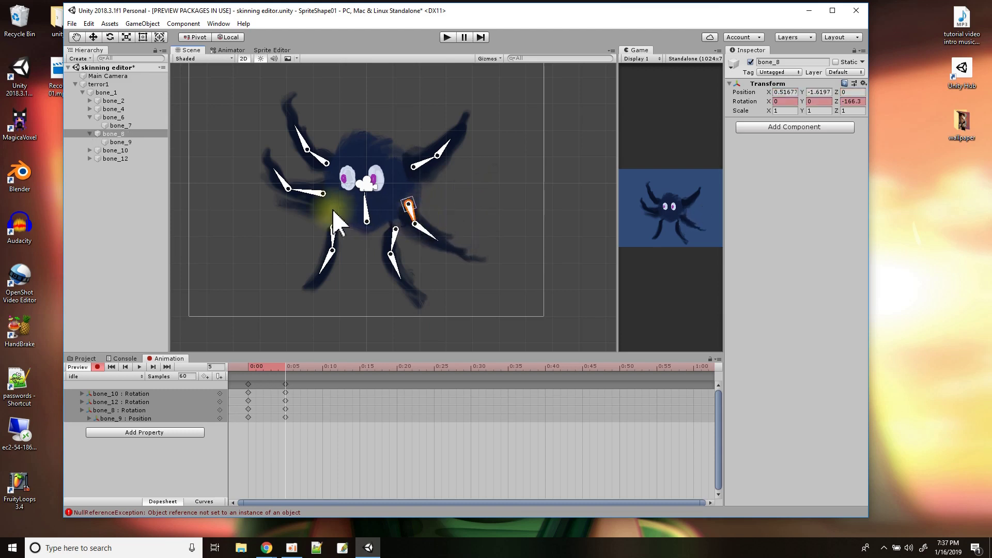
{"action": "left_click_drag", "start_coordinate": [303, 195], "coordinate": [313, 217]}
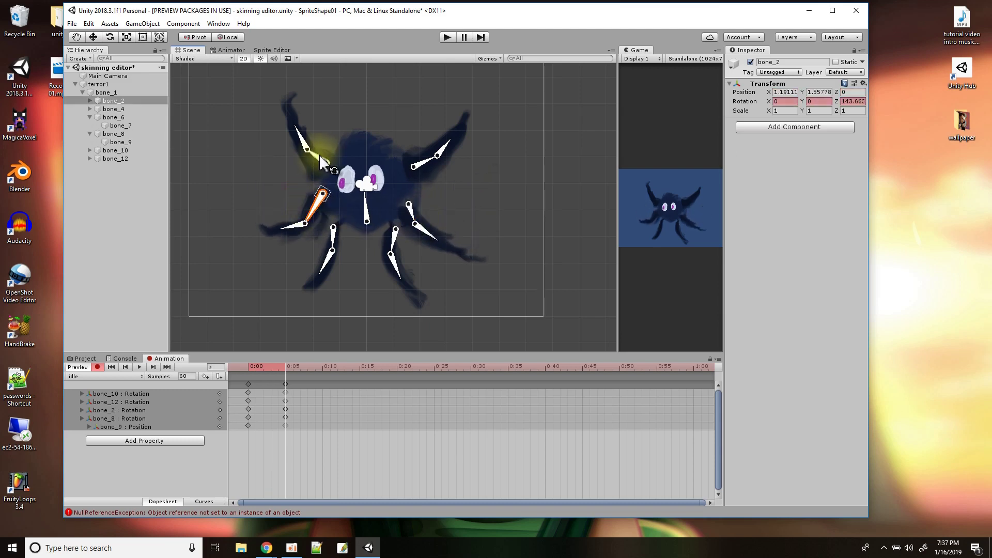
{"action": "left_click_drag", "start_coordinate": [317, 160], "coordinate": [305, 171]}
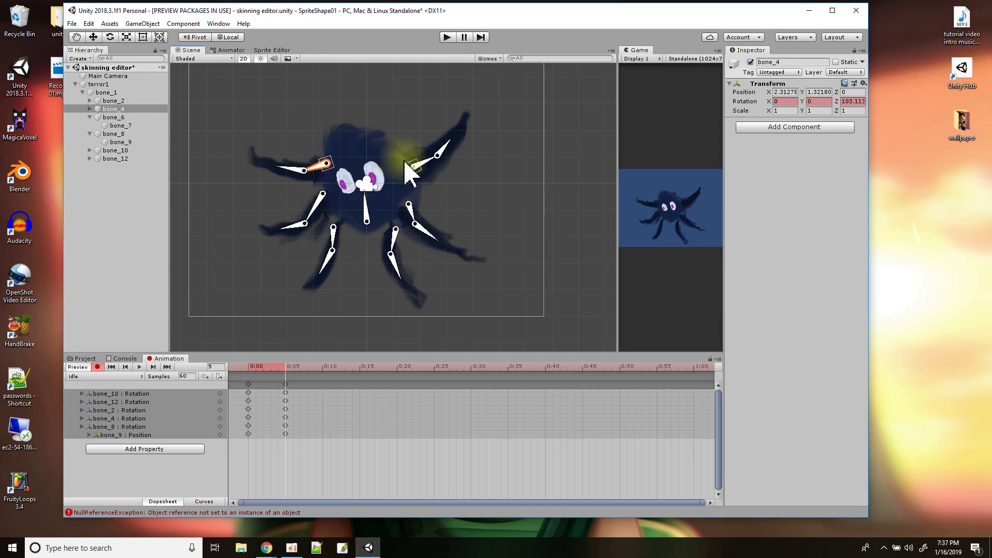
{"action": "left_click_drag", "start_coordinate": [426, 164], "coordinate": [431, 182]}
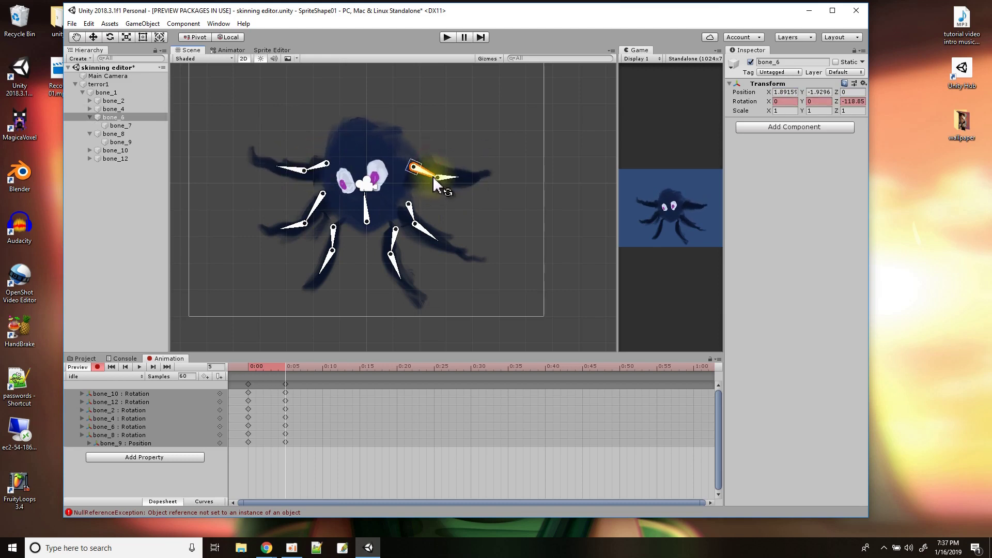
Copy all the starting keyframes from frame 0 to frame 10 so the clip ends in its initial pose.
{"action": "left_click_drag", "start_coordinate": [257, 454], "coordinate": [241, 394]}
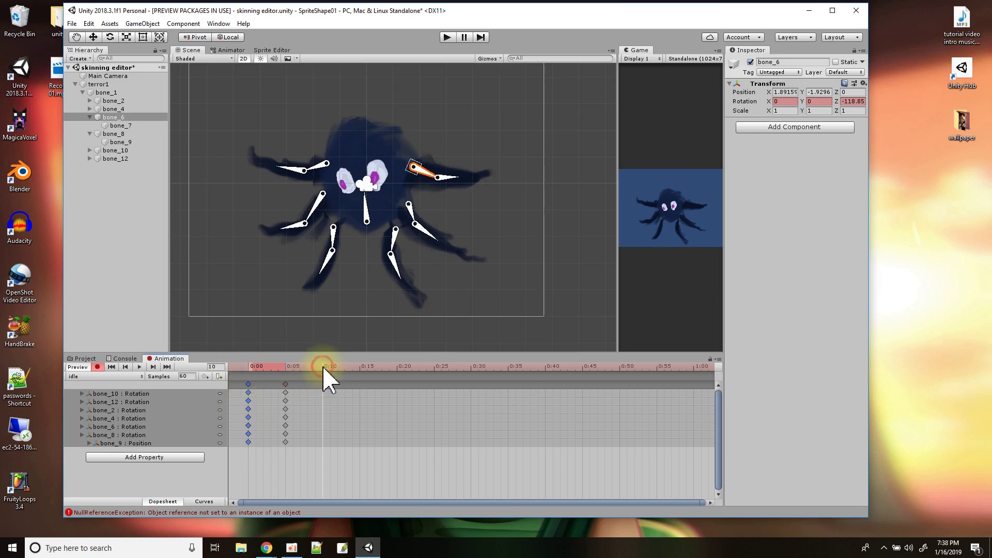
{"action": "key", "text": "ctrl+v"}
{"action": "left_click_drag", "start_coordinate": [322, 366], "coordinate": [348, 365]}
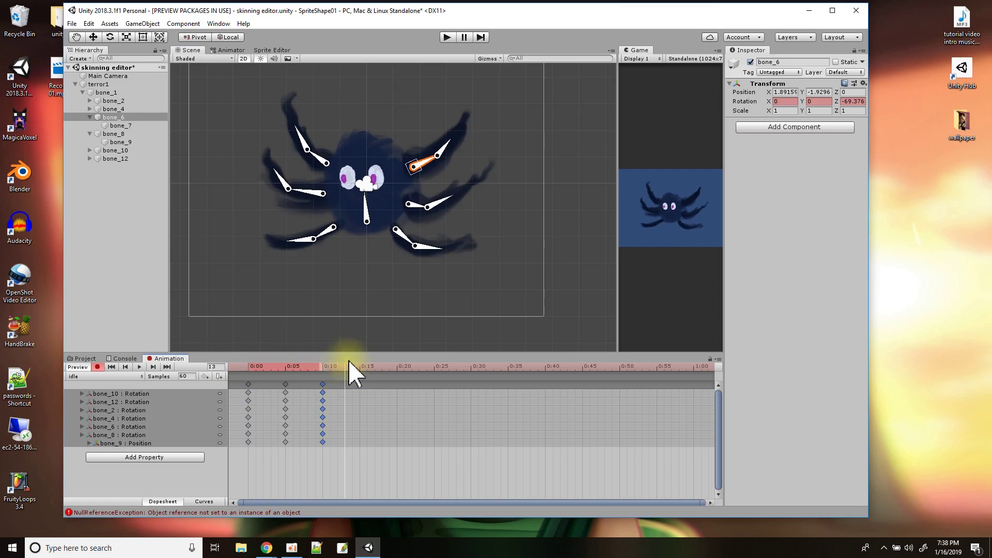
Stretch all keyframes over a longer span ending at about frame 32, and play the clip with recording turned off.
{"action": "left_click_drag", "start_coordinate": [348, 456], "coordinate": [243, 382]}
{"action": "left_click_drag", "start_coordinate": [330, 421], "coordinate": [493, 420]}
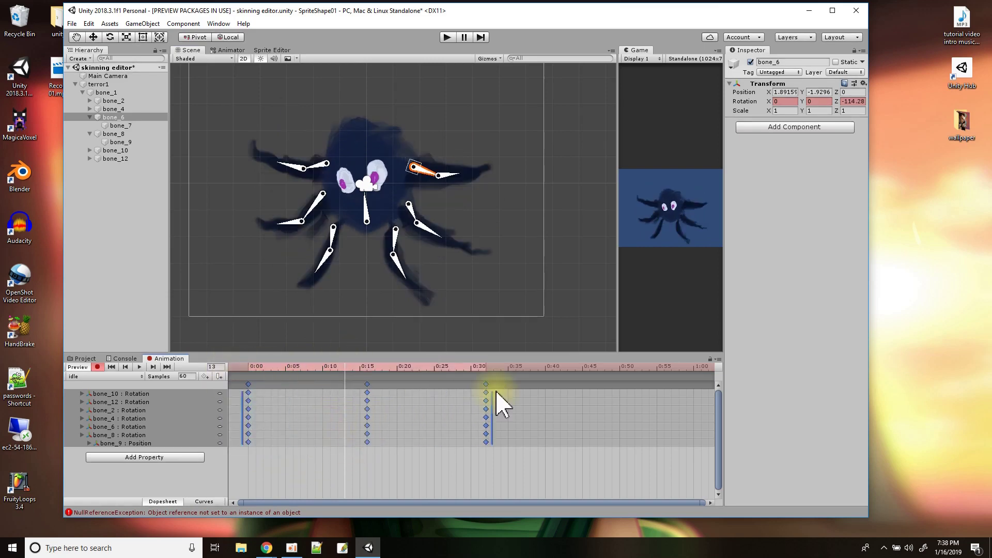
{"action": "left_click", "coordinate": [139, 367]}
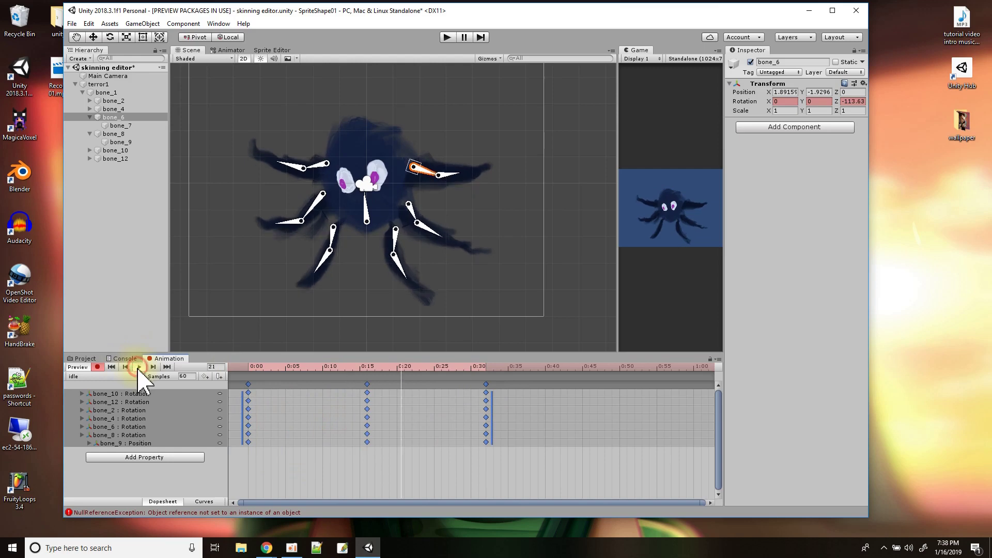
{"action": "left_click", "coordinate": [97, 367]}
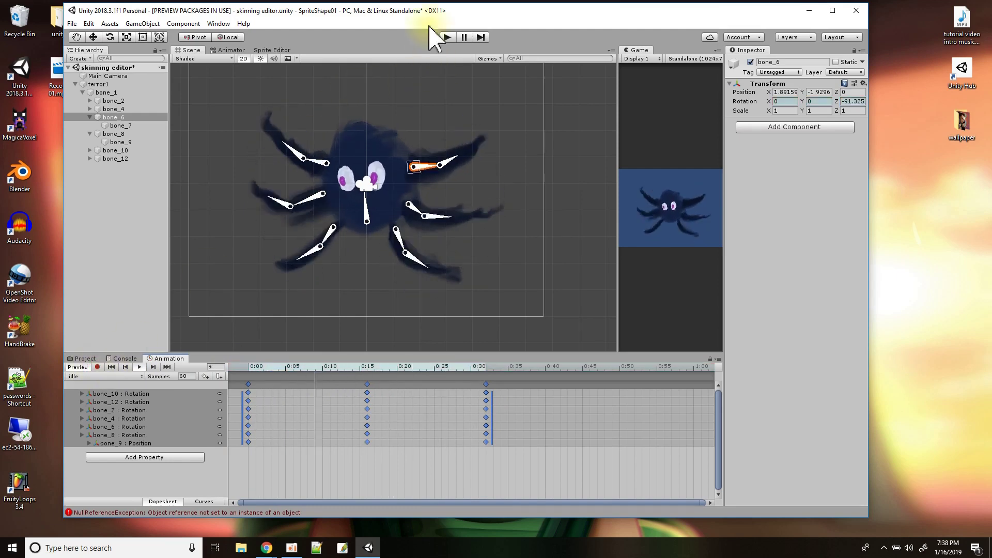